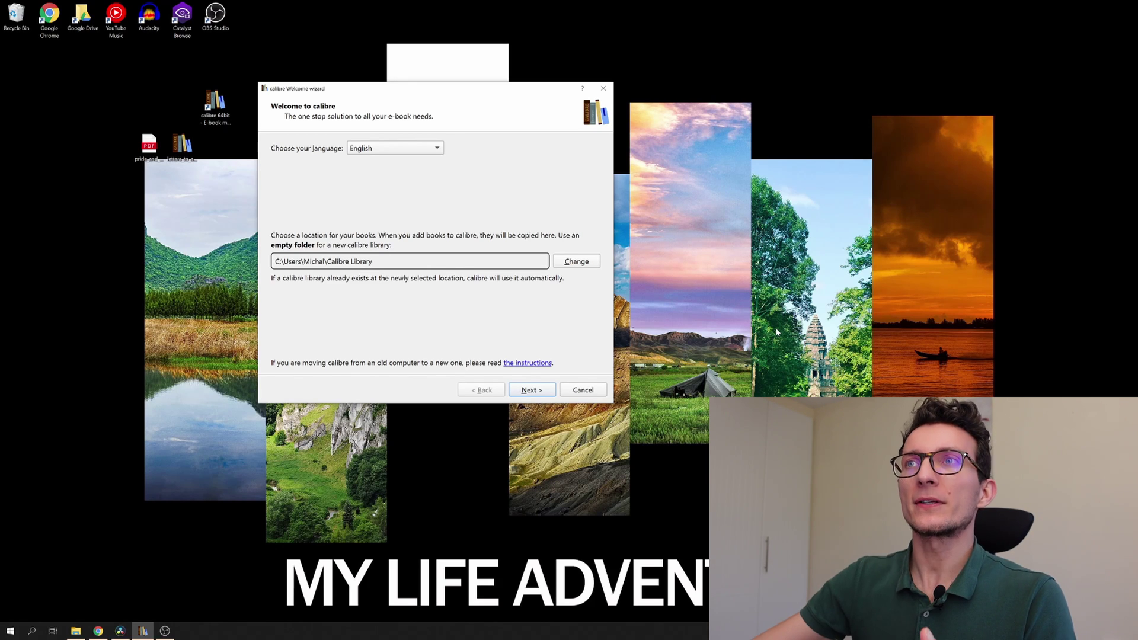
# Step: Switch to Chrome and open the calibre website's download page to view the available operating system versions
pyautogui.moveTo(103, 632)
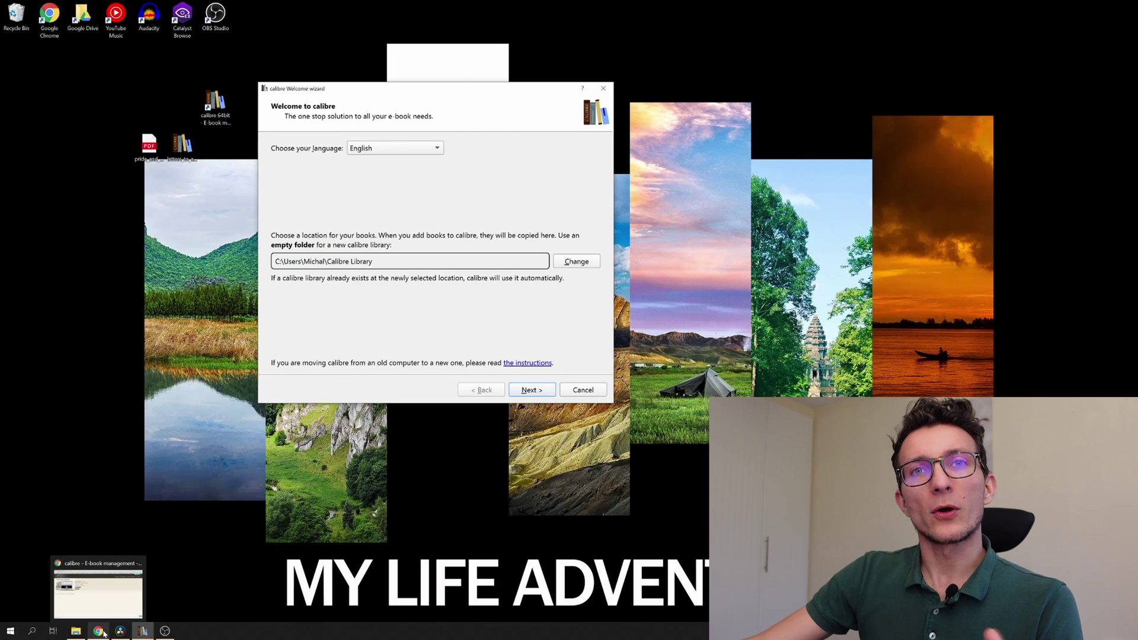
pyautogui.click(97, 589)
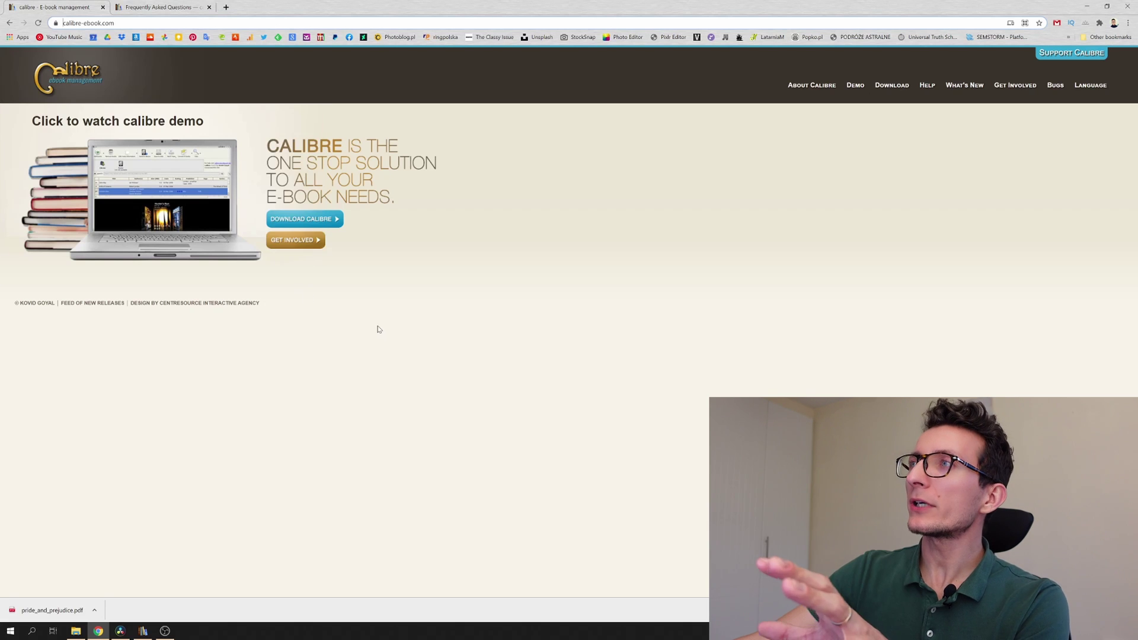
pyautogui.click(885, 89)
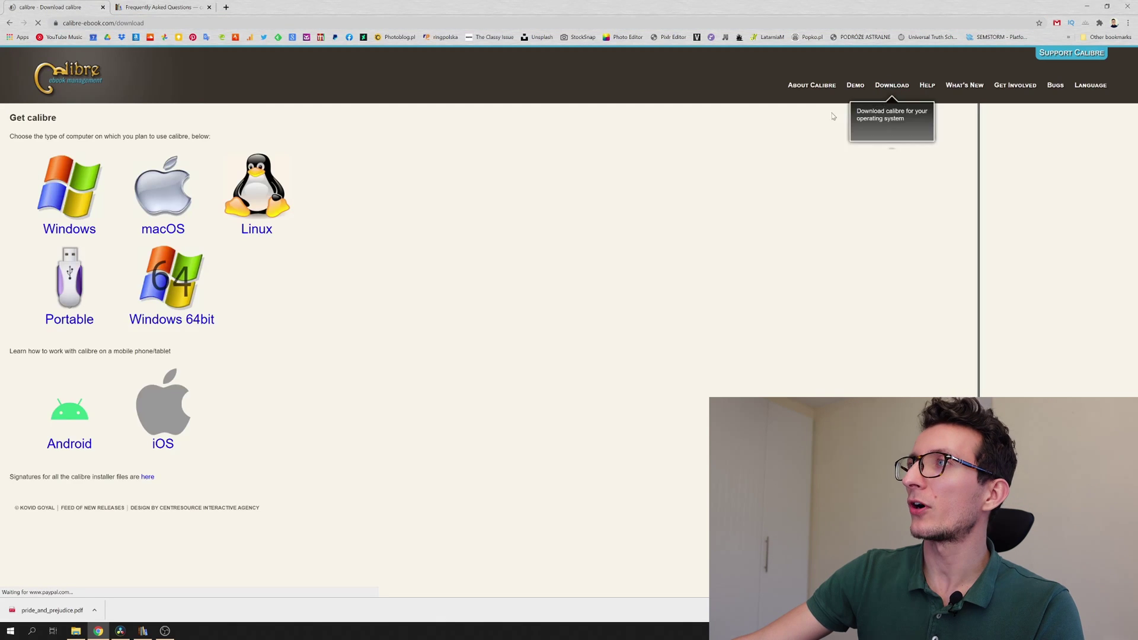
pyautogui.moveTo(171, 351); pyautogui.dragTo(79, 366)
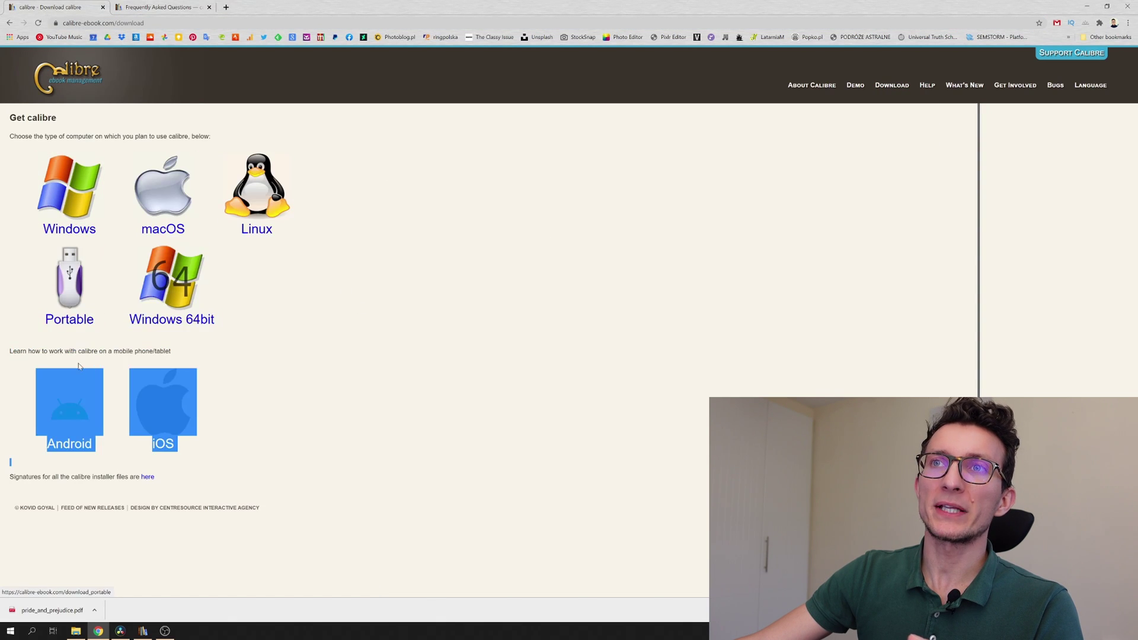
pyautogui.click(309, 314)
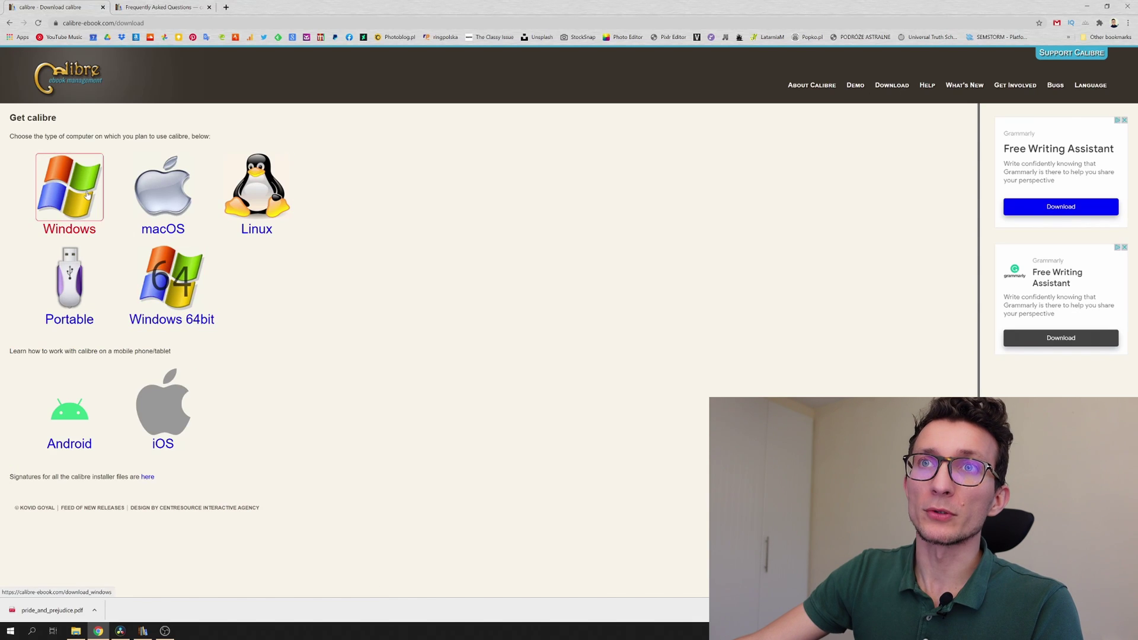
# Step: Examine the input and output formats supported for conversion in the calibre FAQ, including PDF, MOBI, DOCX, EPUB and TXT
pyautogui.click(141, 7)
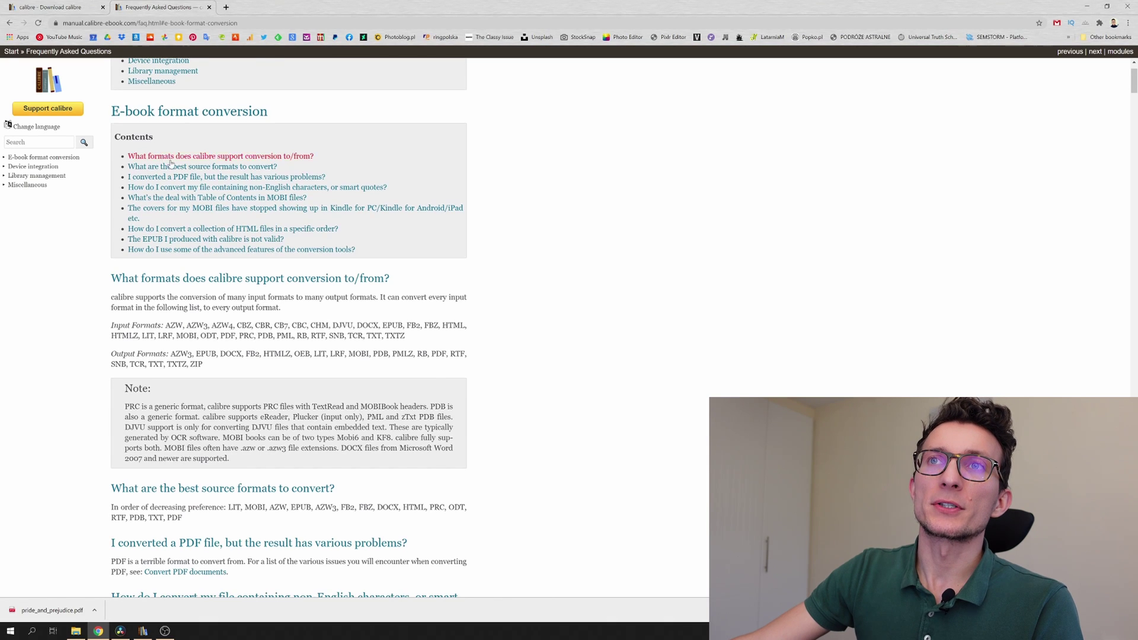
pyautogui.scroll(2, 198, 242)
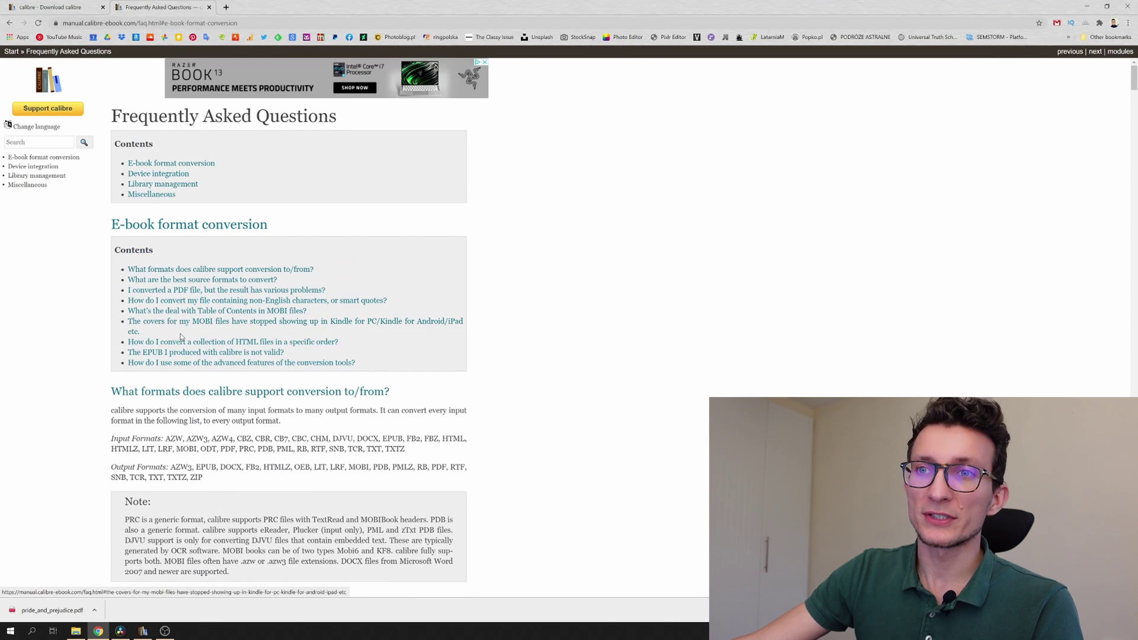
pyautogui.scroll(-1, 178, 339)
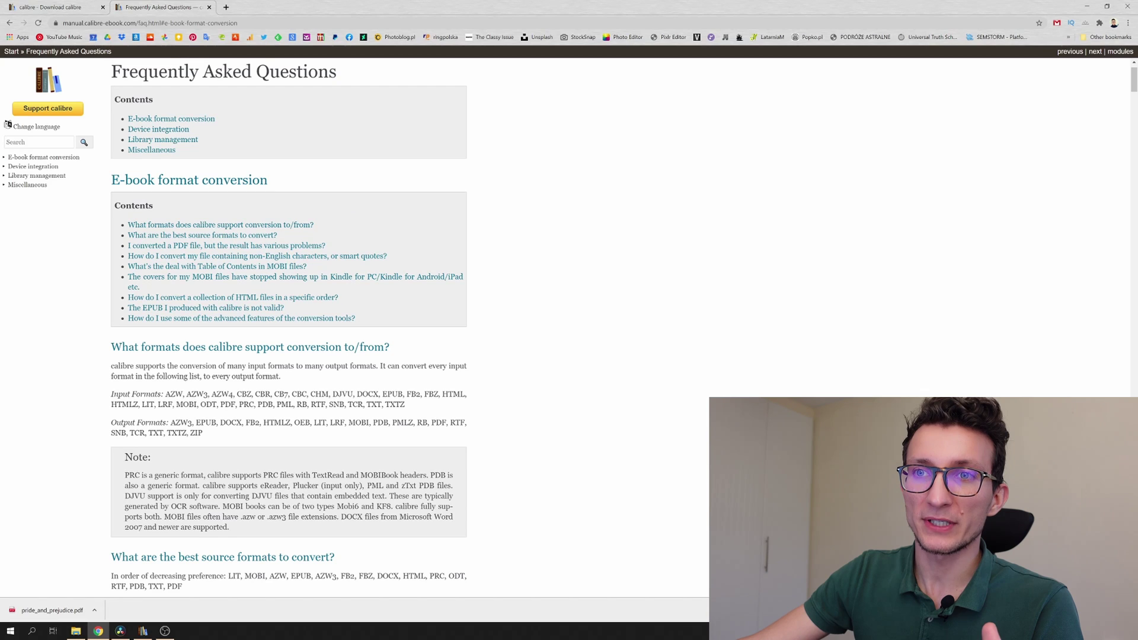
pyautogui.moveTo(110, 394); pyautogui.dragTo(222, 394)
pyautogui.click(223, 394)
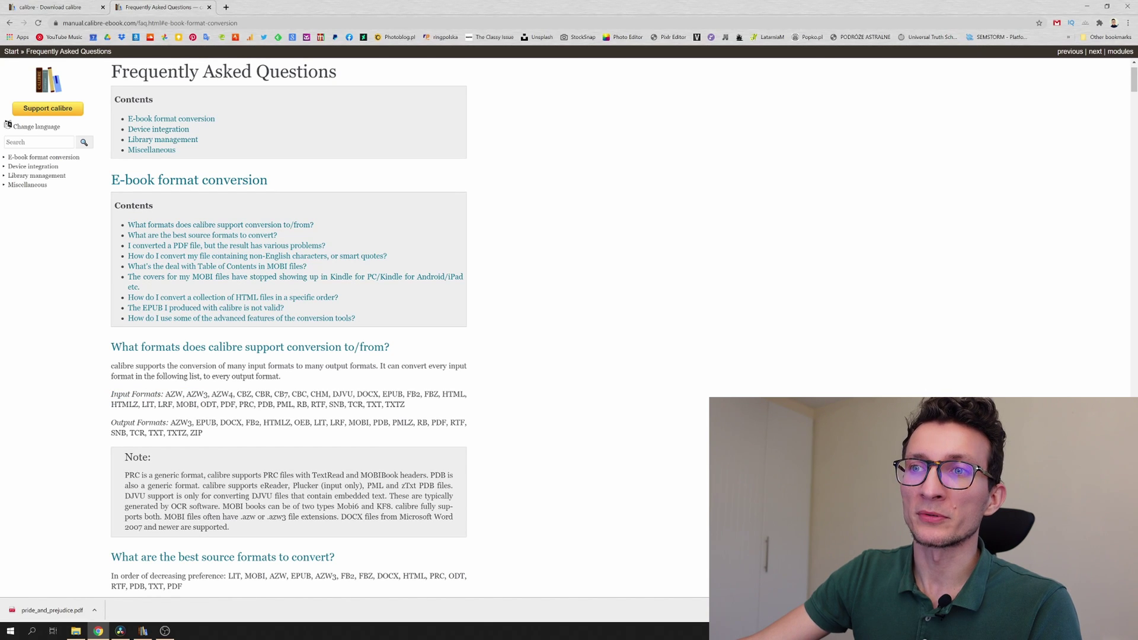
pyautogui.doubleClick(228, 404)
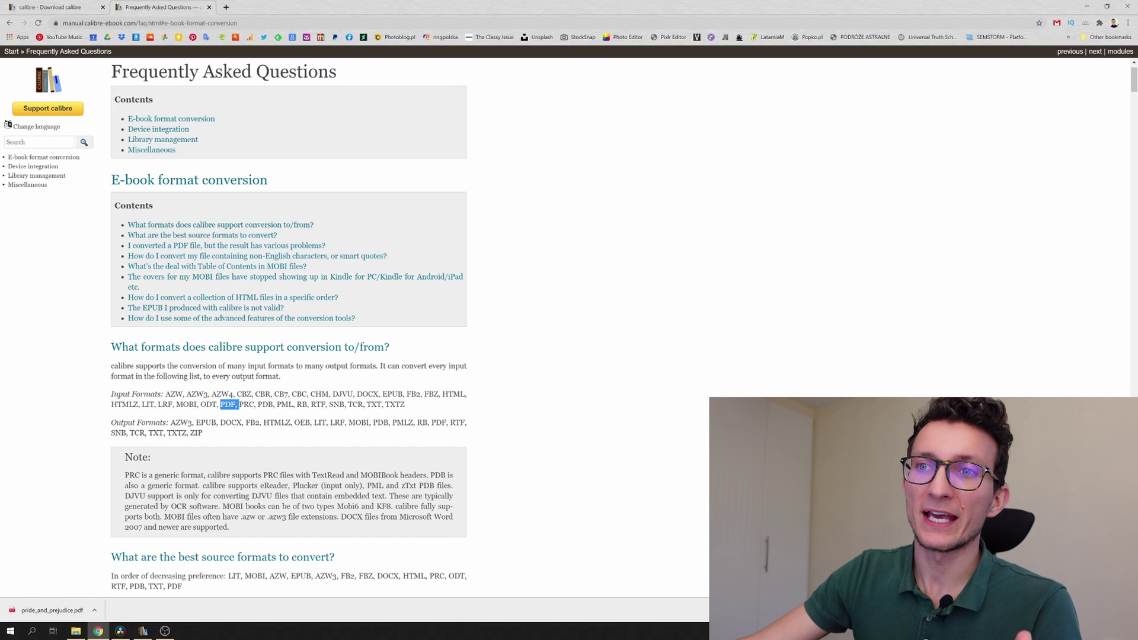
pyautogui.doubleClick(187, 404)
pyautogui.doubleClick(367, 394)
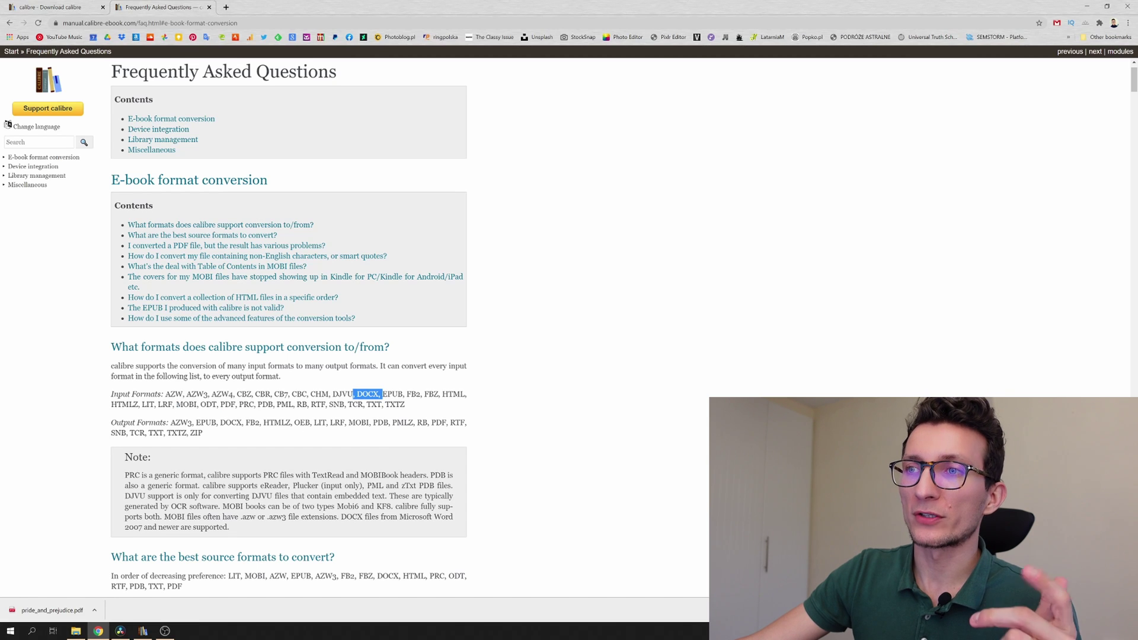
pyautogui.doubleClick(392, 394)
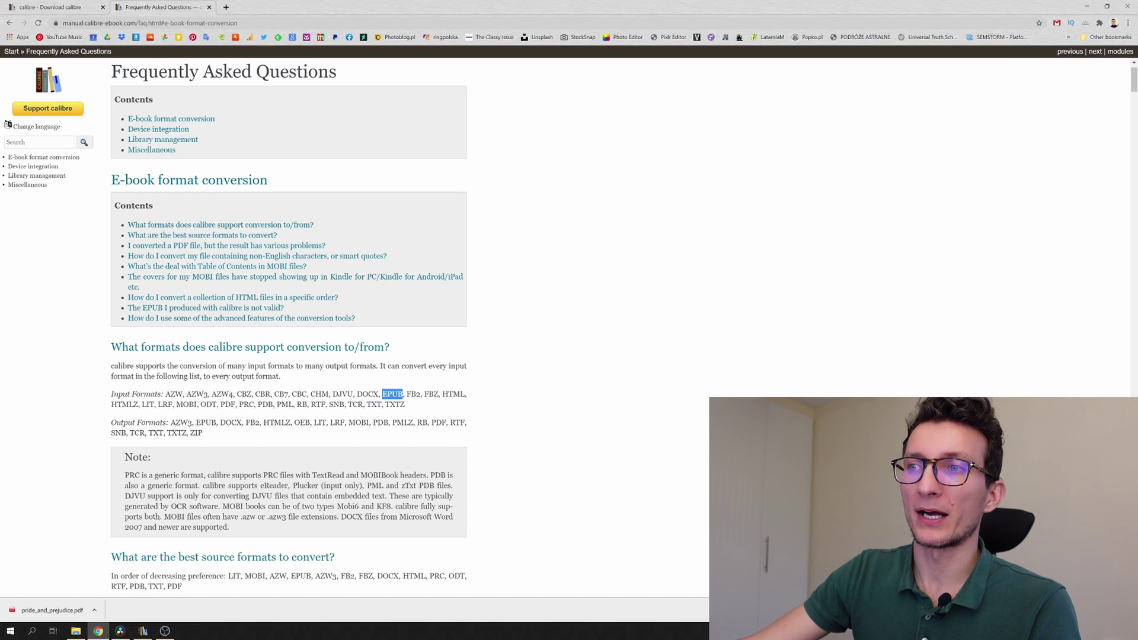
pyautogui.click(393, 394)
pyautogui.doubleClick(374, 404)
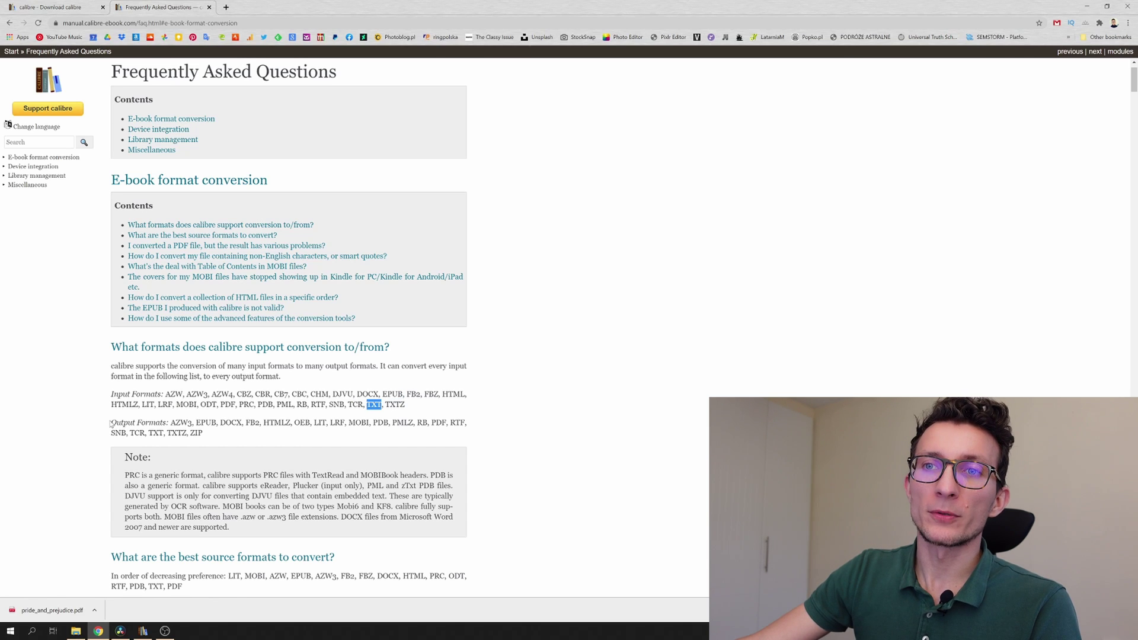
pyautogui.moveTo(110, 424); pyautogui.dragTo(190, 426)
pyautogui.click(211, 437)
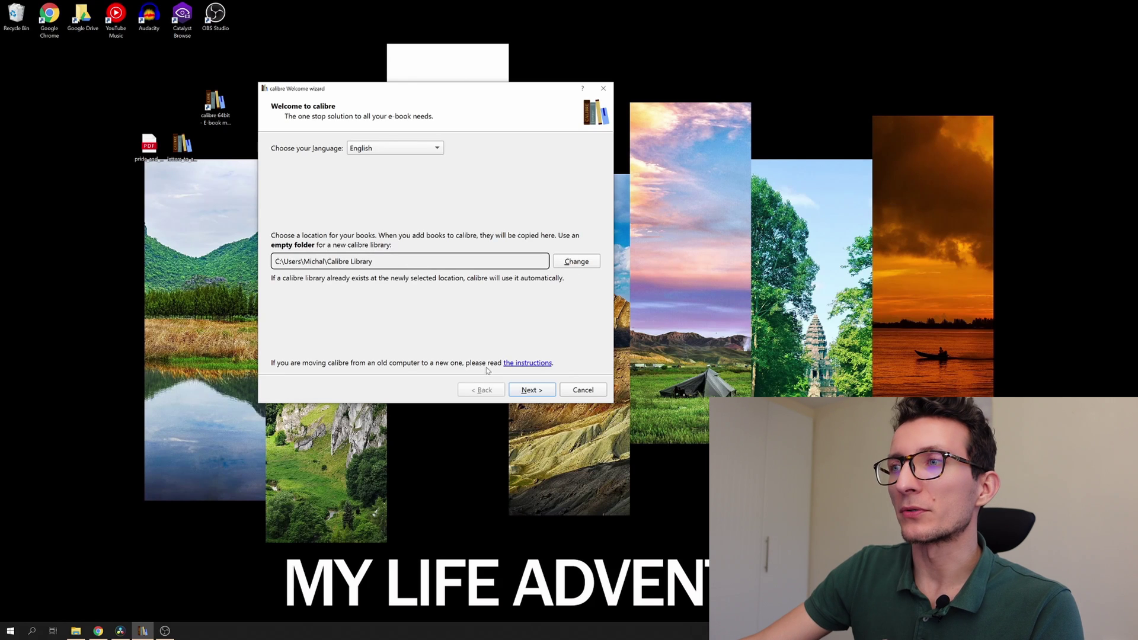
# Step: Return to the calibre Welcome wizard, keep the default library location and choose the Amazon Kindle PaperWhite as the e-book device
pyautogui.click(523, 391)
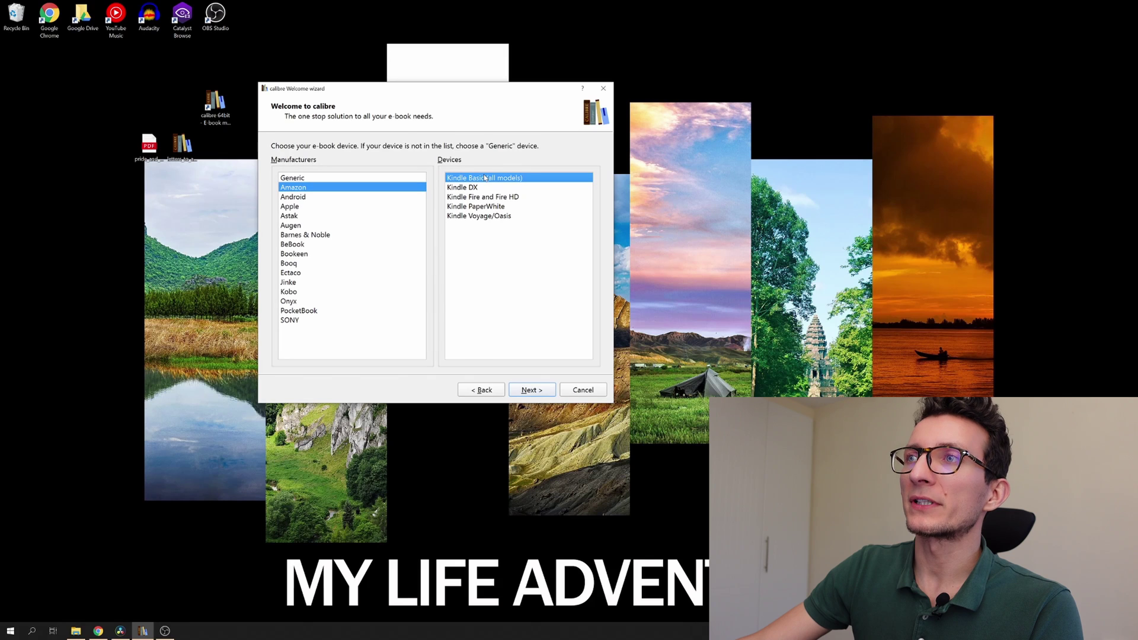
pyautogui.click(480, 207)
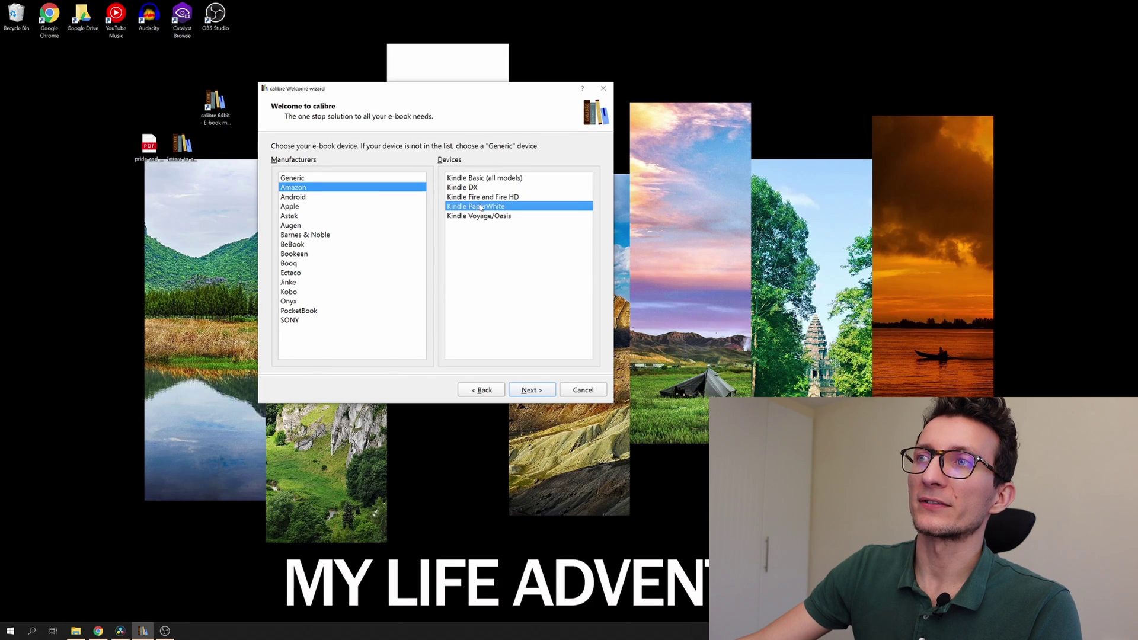
pyautogui.press('Return')
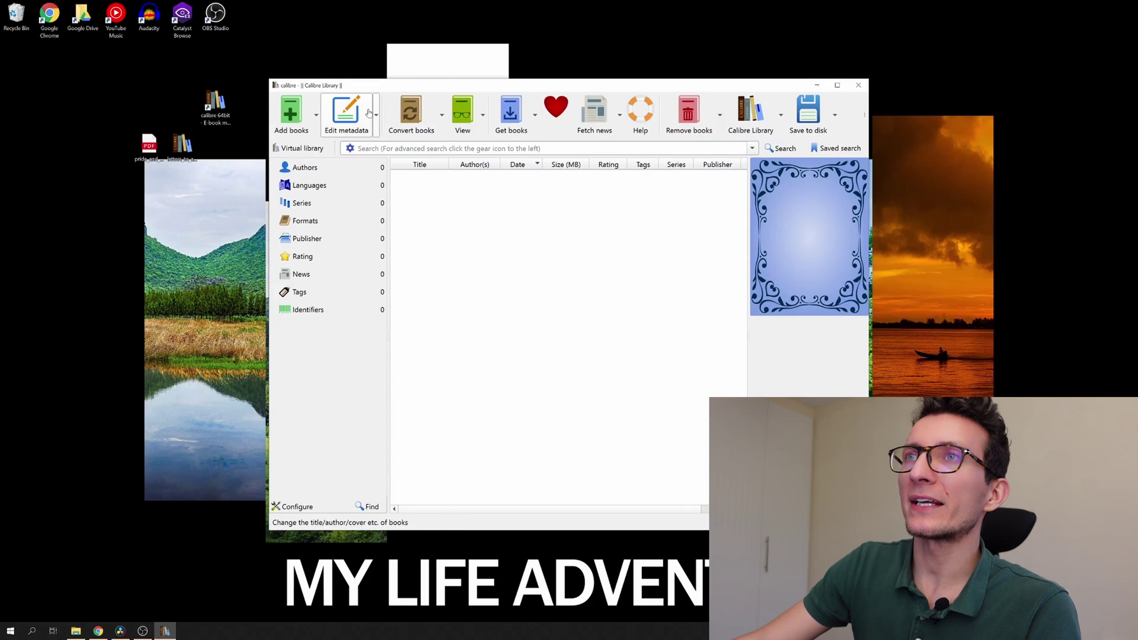
# Step: Add the Pride and Prejudice PDF and the Letters to an American EPUB from the desktop to the calibre library
pyautogui.moveTo(366, 89); pyautogui.dragTo(370, 105)
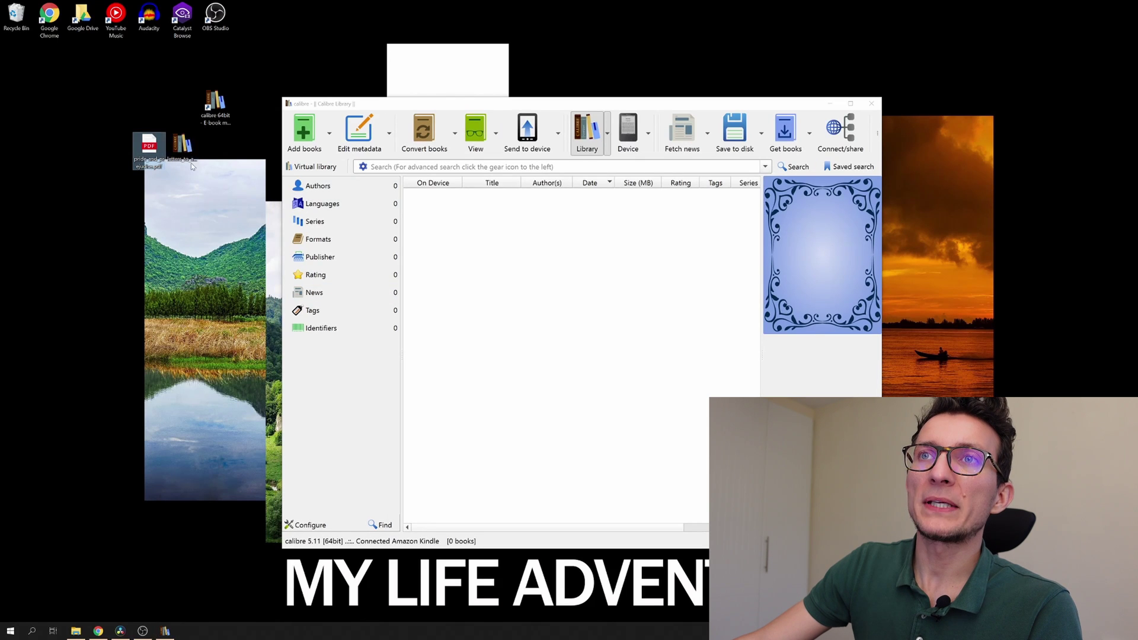
pyautogui.click(182, 147)
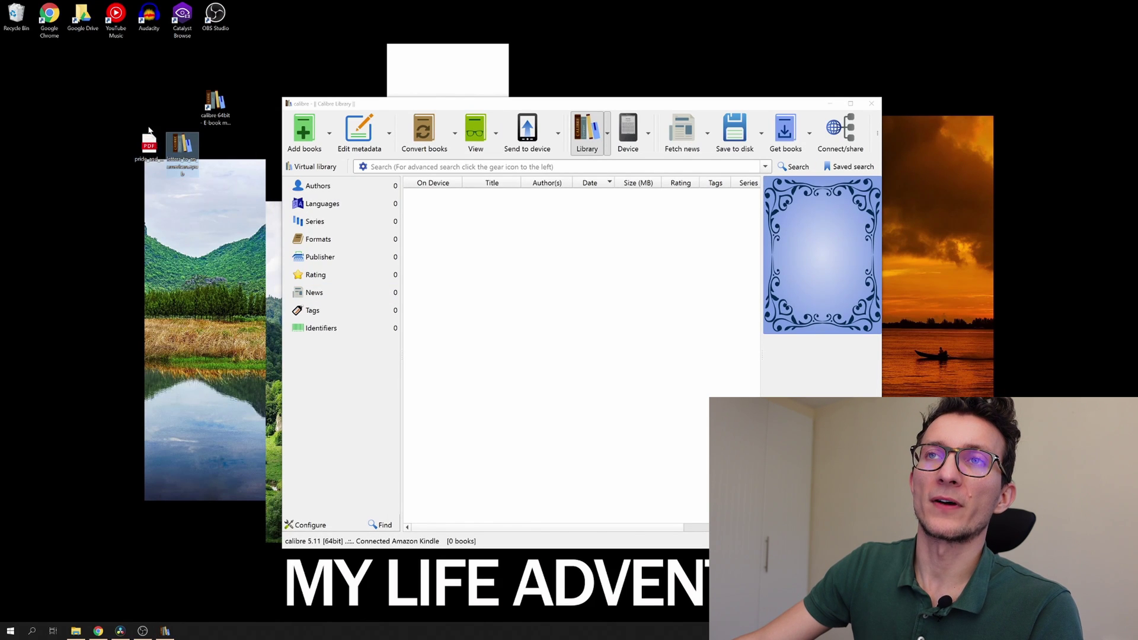
pyautogui.moveTo(133, 123); pyautogui.dragTo(236, 218)
pyautogui.click(231, 208)
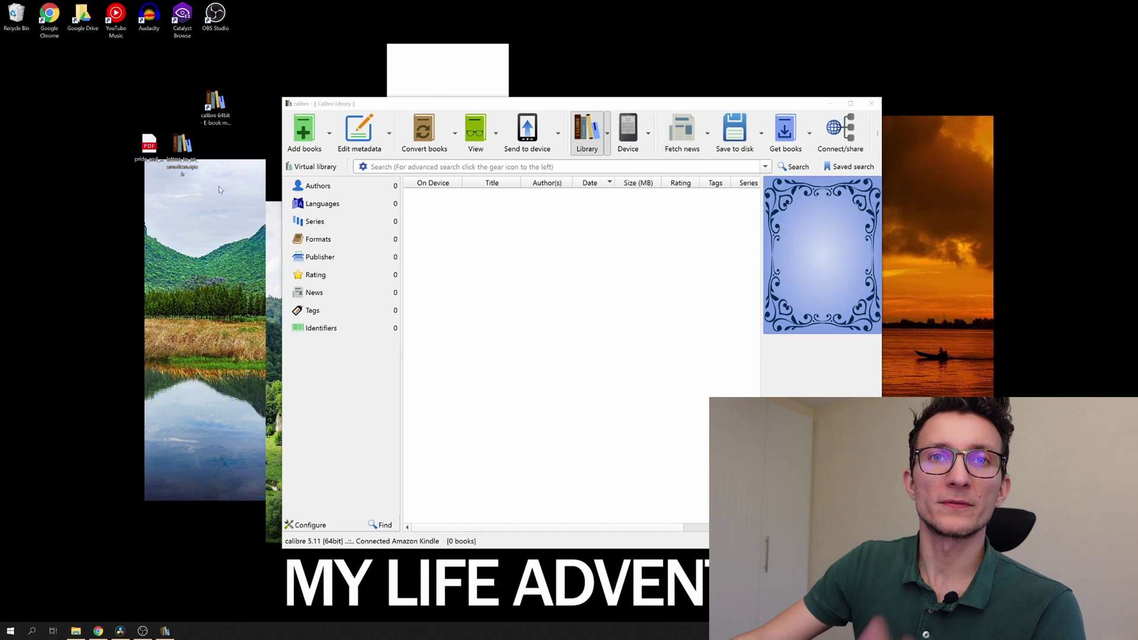
pyautogui.click(154, 162)
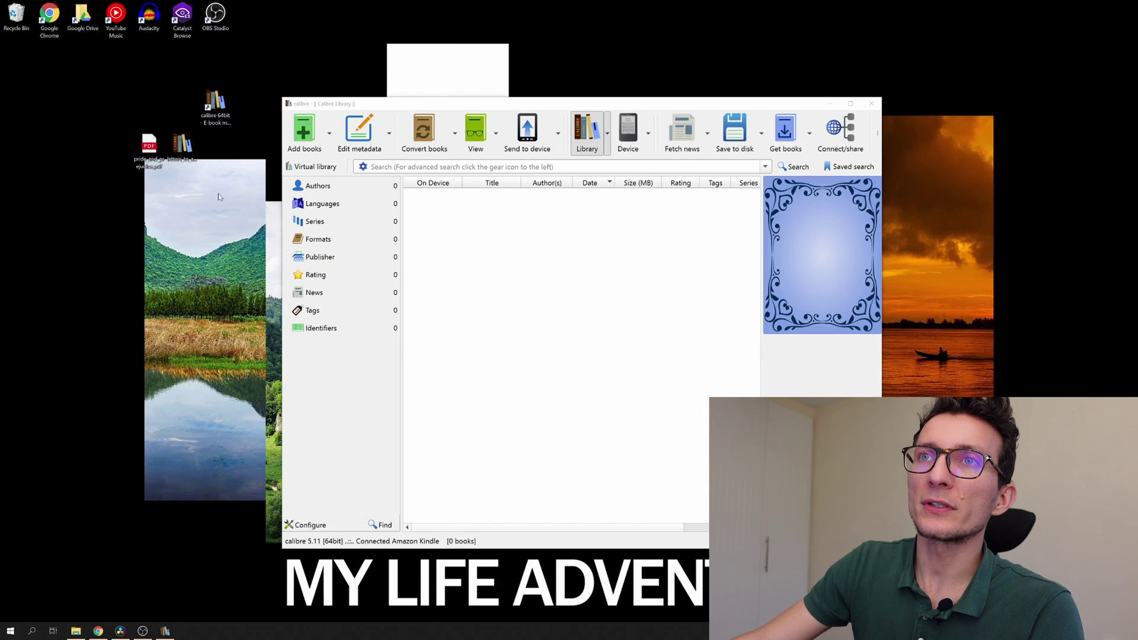
pyautogui.moveTo(156, 154)
pyautogui.mouseDown()
pyautogui.moveTo(165, 182)
pyautogui.moveTo(155, 157)
pyautogui.mouseUp()
pyautogui.moveTo(218, 183); pyautogui.dragTo(470, 257)
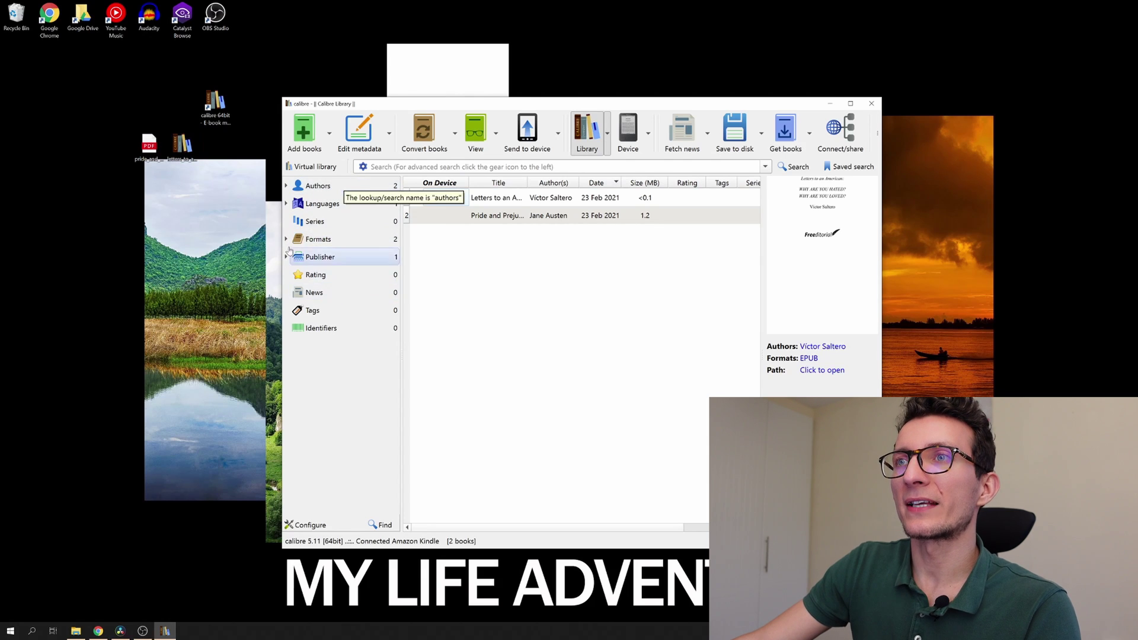
# Step: Expand the Formats category and check the file format of each book in the library
pyautogui.click(286, 240)
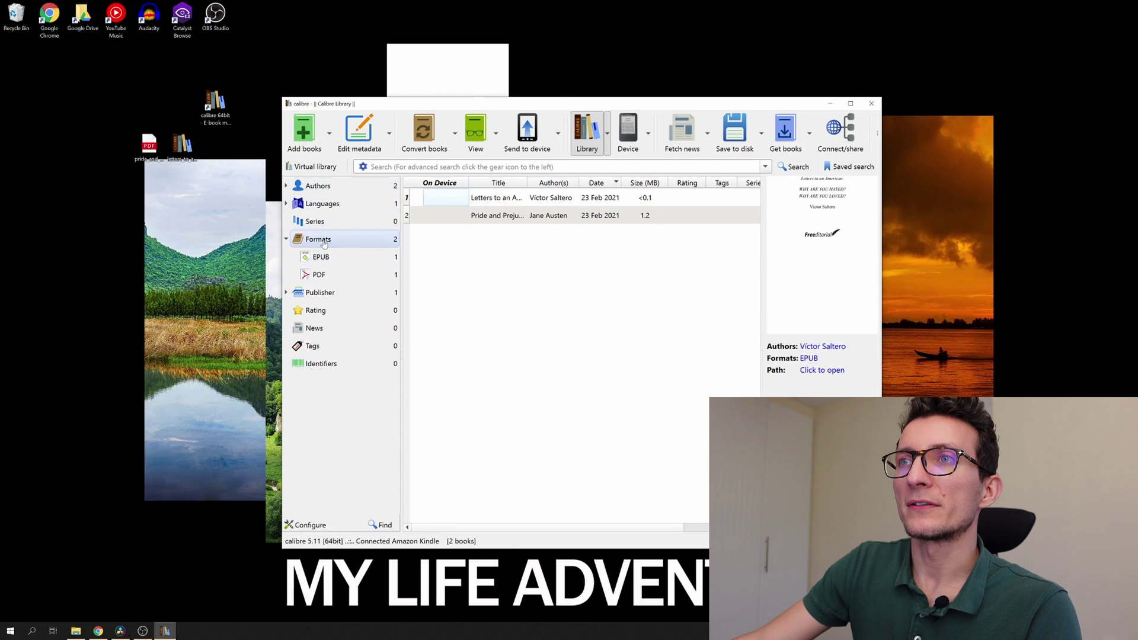
pyautogui.click(298, 240)
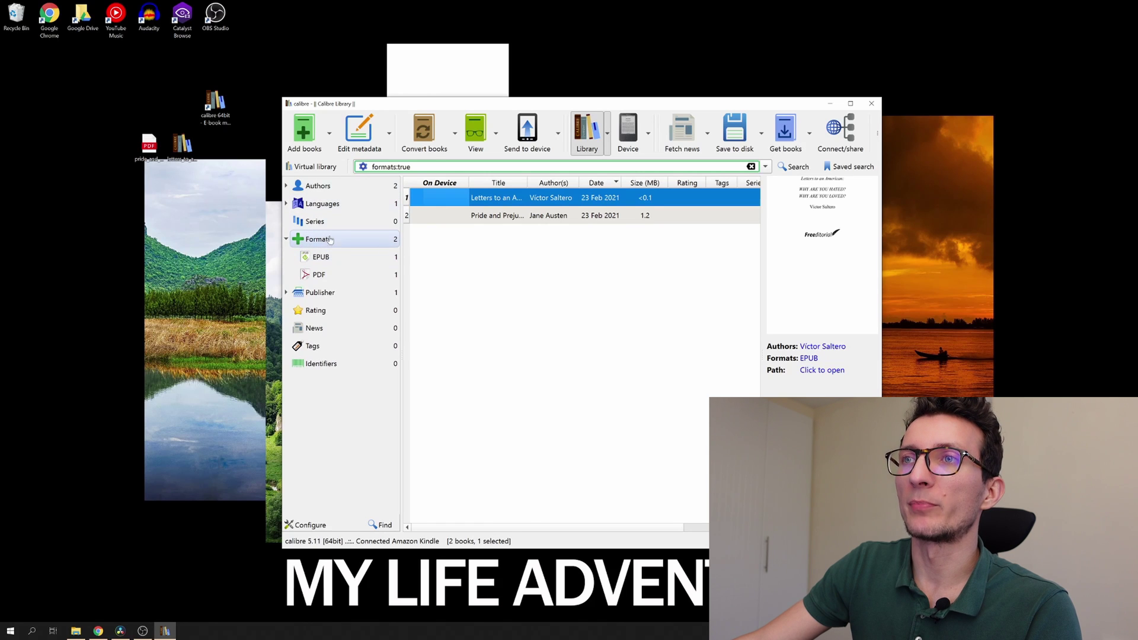
pyautogui.click(298, 240)
pyautogui.click(298, 240)
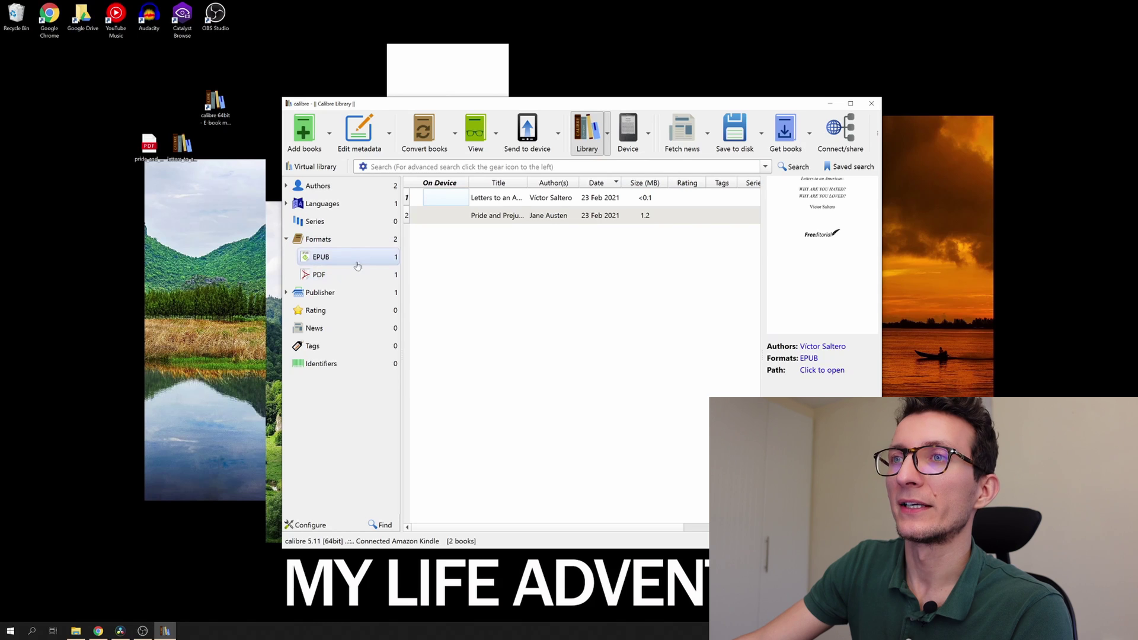
pyautogui.click(479, 204)
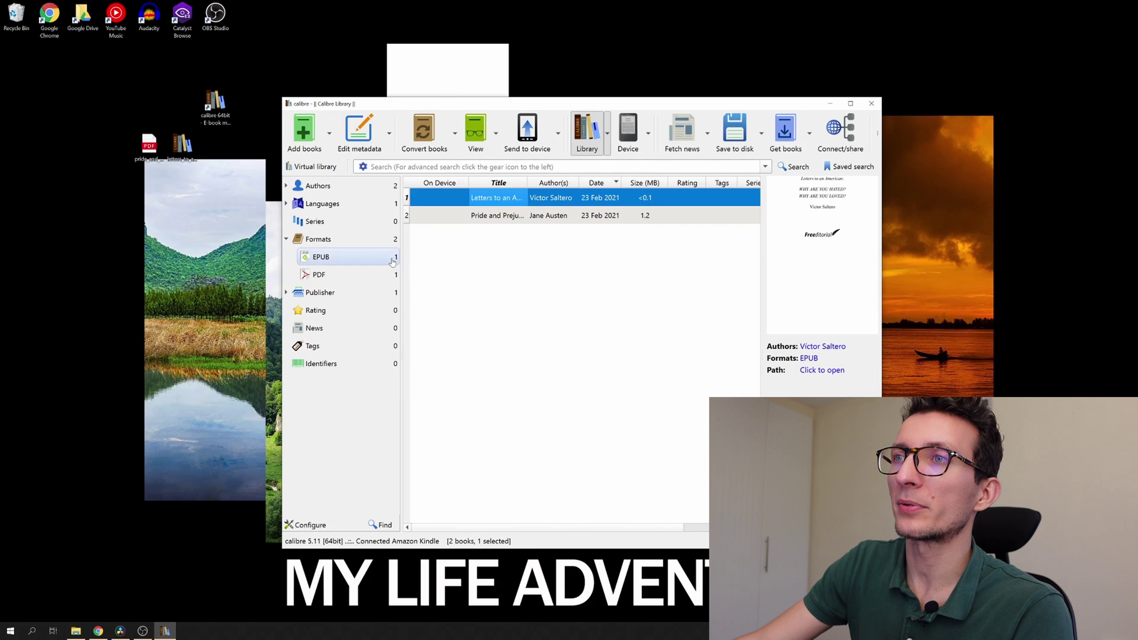
pyautogui.click(379, 276)
pyautogui.click(318, 240)
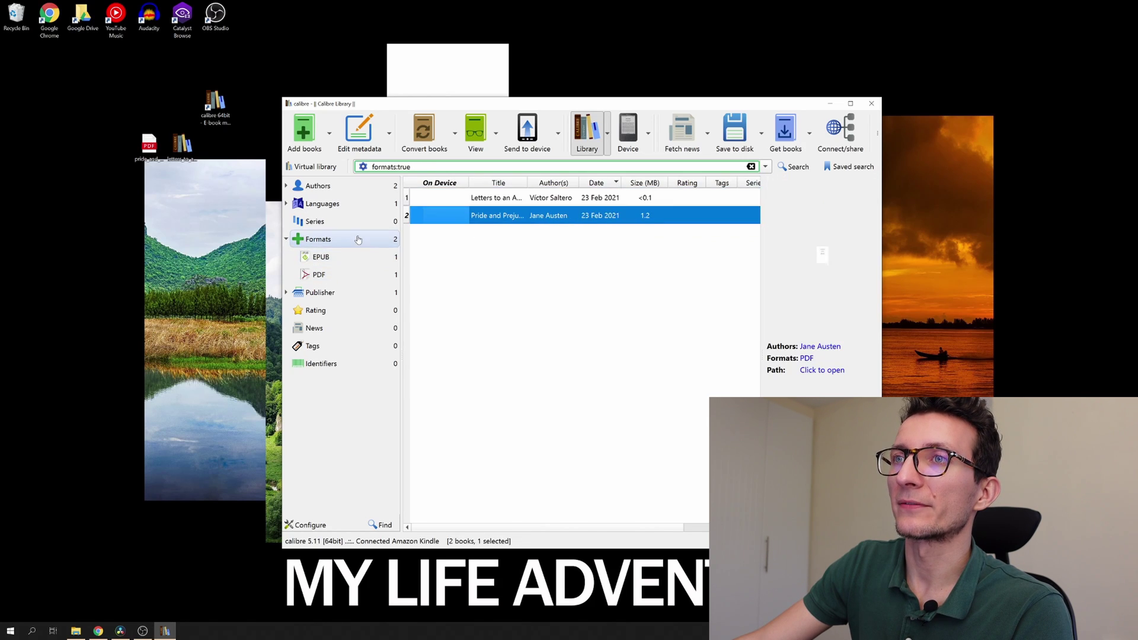
pyautogui.click(535, 199)
# Step: Open the individual conversion settings for Pride and Prejudice and set the output format to MOBI
pyautogui.click(497, 216)
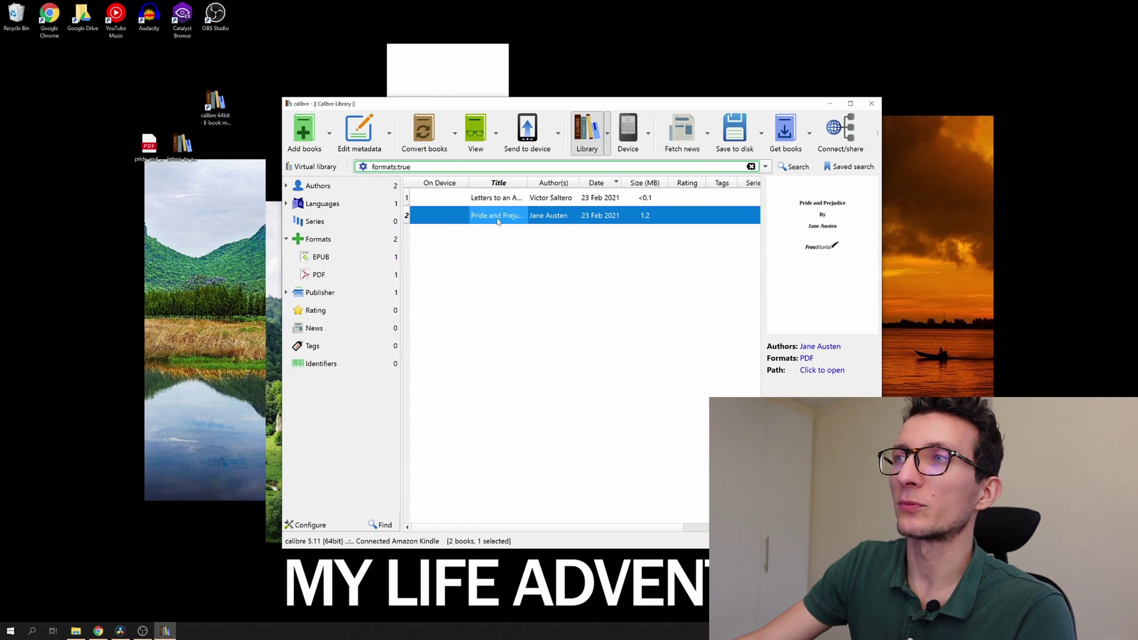
pyautogui.rightClick(498, 220)
pyautogui.moveTo(544, 285)
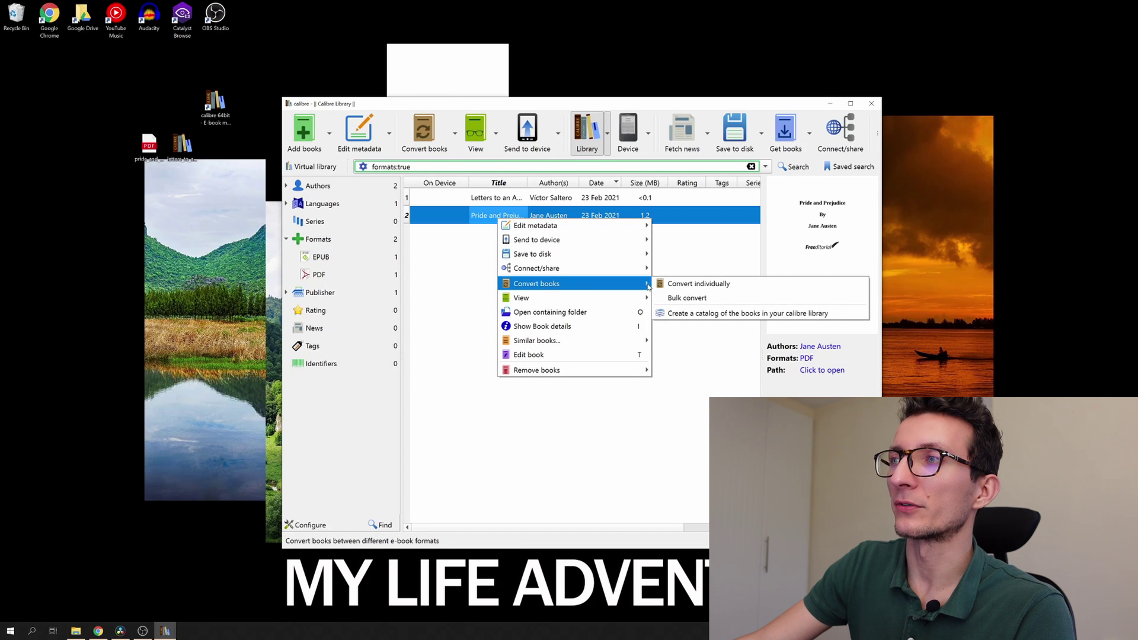
pyautogui.click(672, 285)
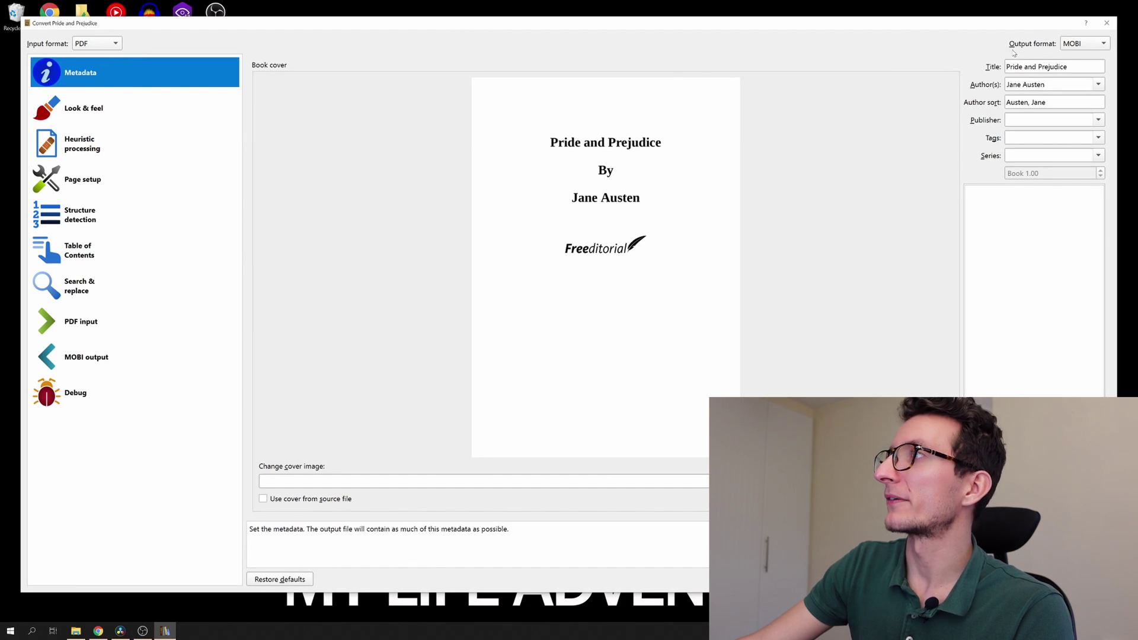
pyautogui.click(1074, 46)
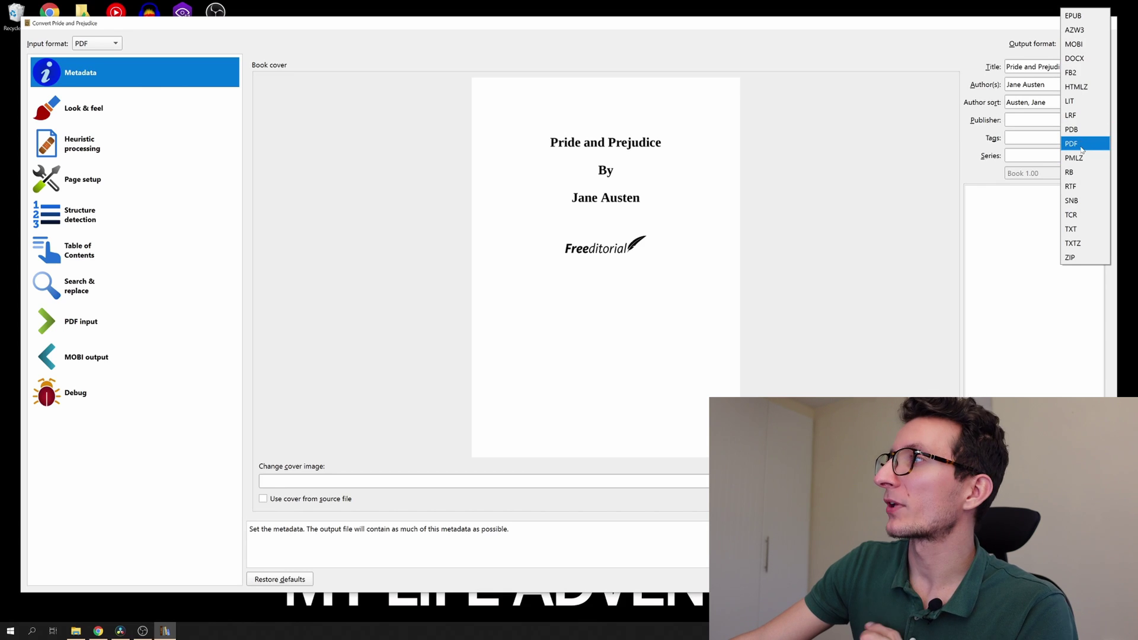
pyautogui.click(1078, 147)
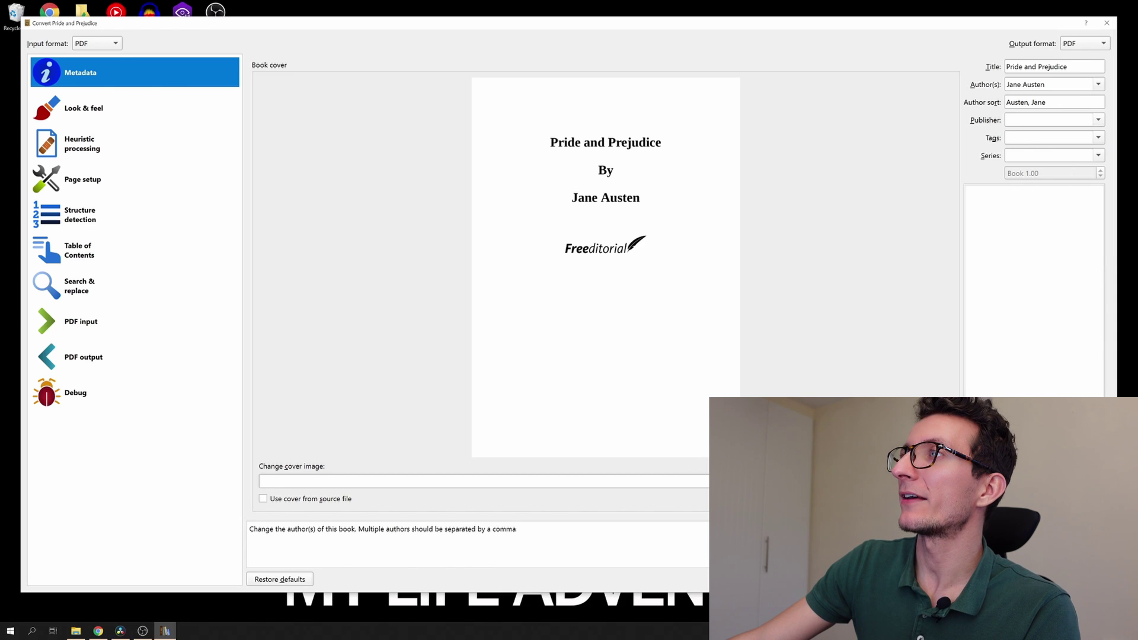
pyautogui.click(1089, 47)
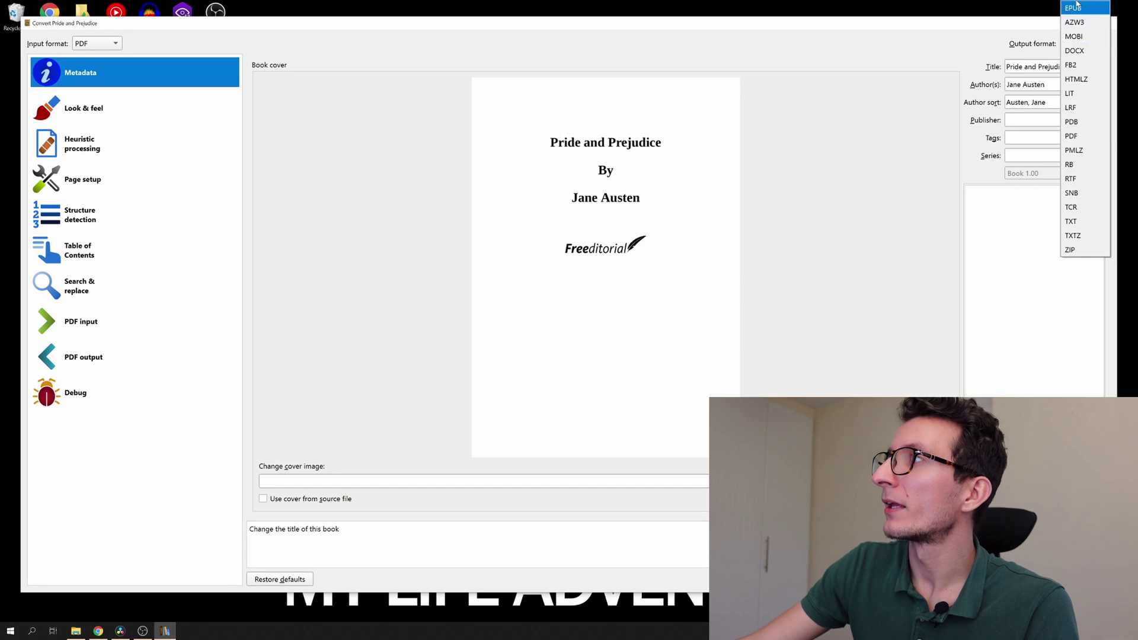
pyautogui.click(1075, 36)
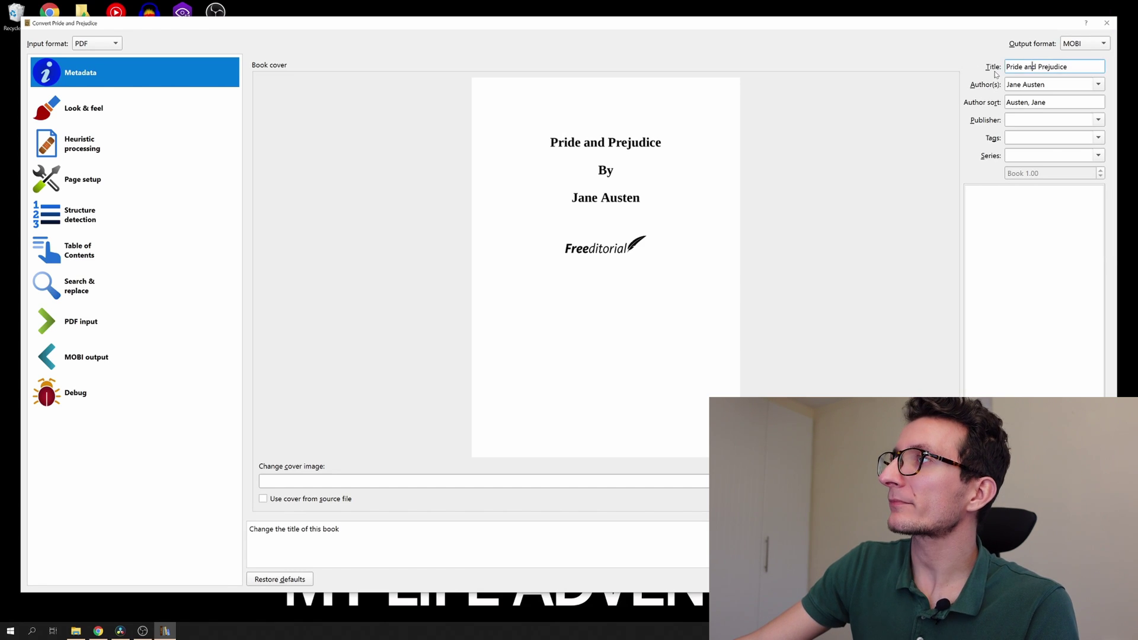
# Step: Review the title, author, tags, series and cover image fields in the conversion metadata of Pride and Prejudice
pyautogui.moveTo(1006, 66); pyautogui.dragTo(1069, 67)
pyautogui.click(1027, 84)
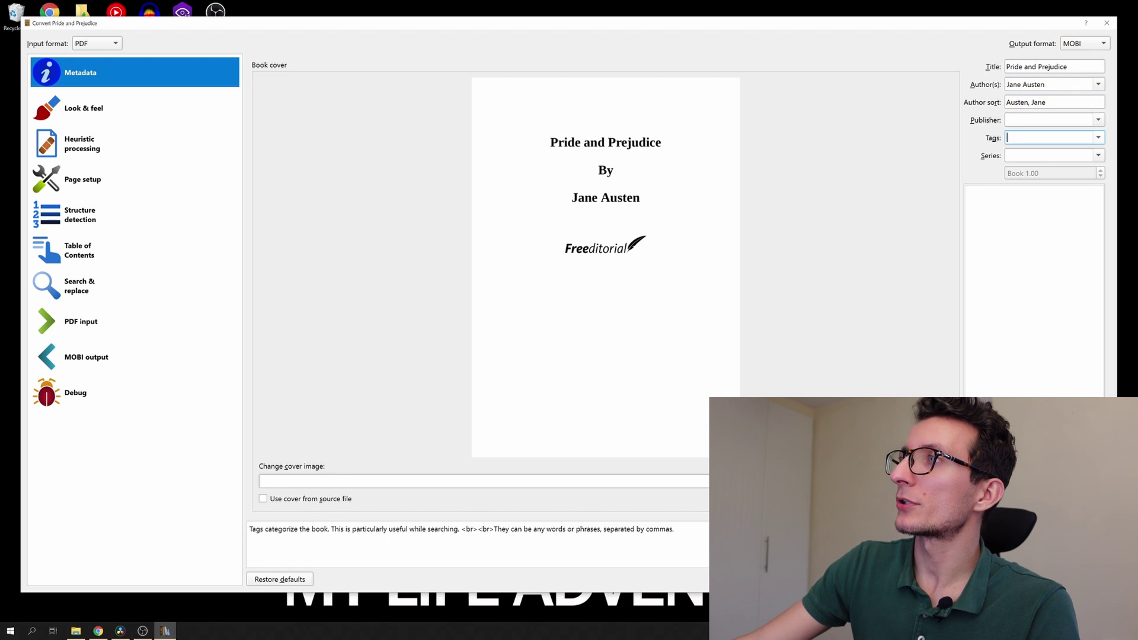
pyautogui.click(1048, 155)
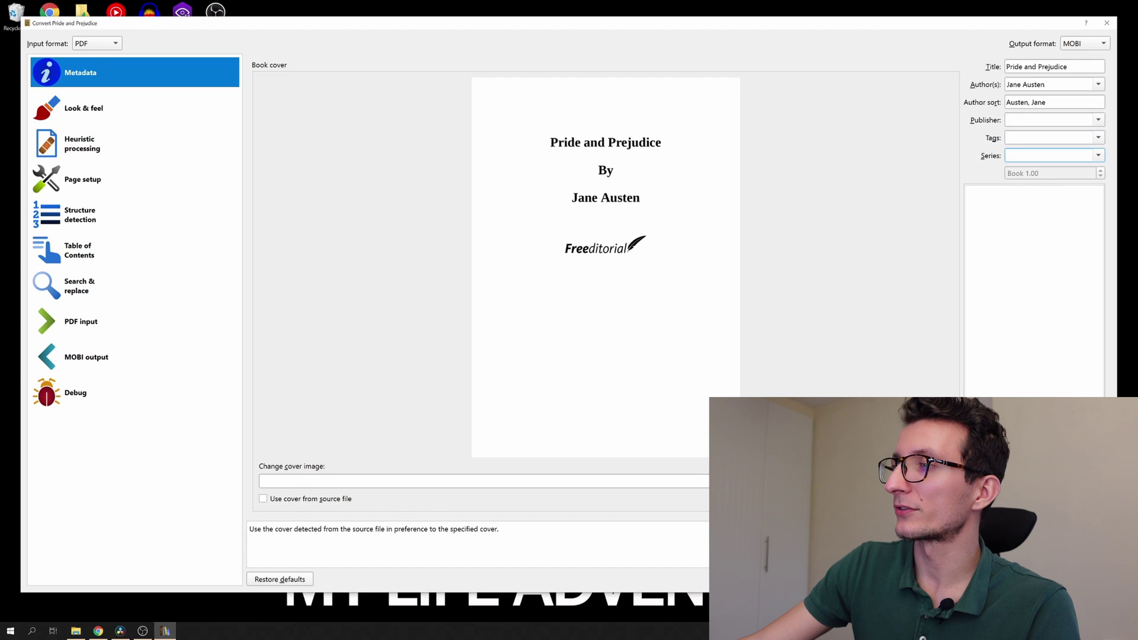
pyautogui.click(947, 481)
pyautogui.click(338, 285)
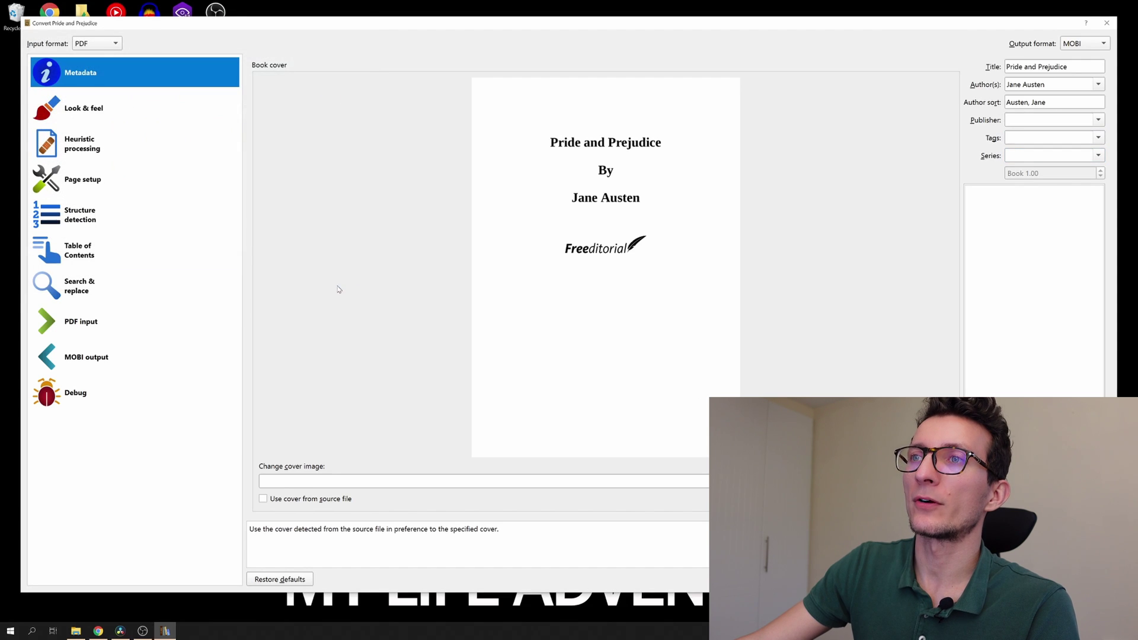
# Step: Look through the other conversion settings pages, from Look & feel to MOBI output, and return to the Metadata page
pyautogui.click(110, 111)
pyautogui.click(105, 151)
pyautogui.click(107, 180)
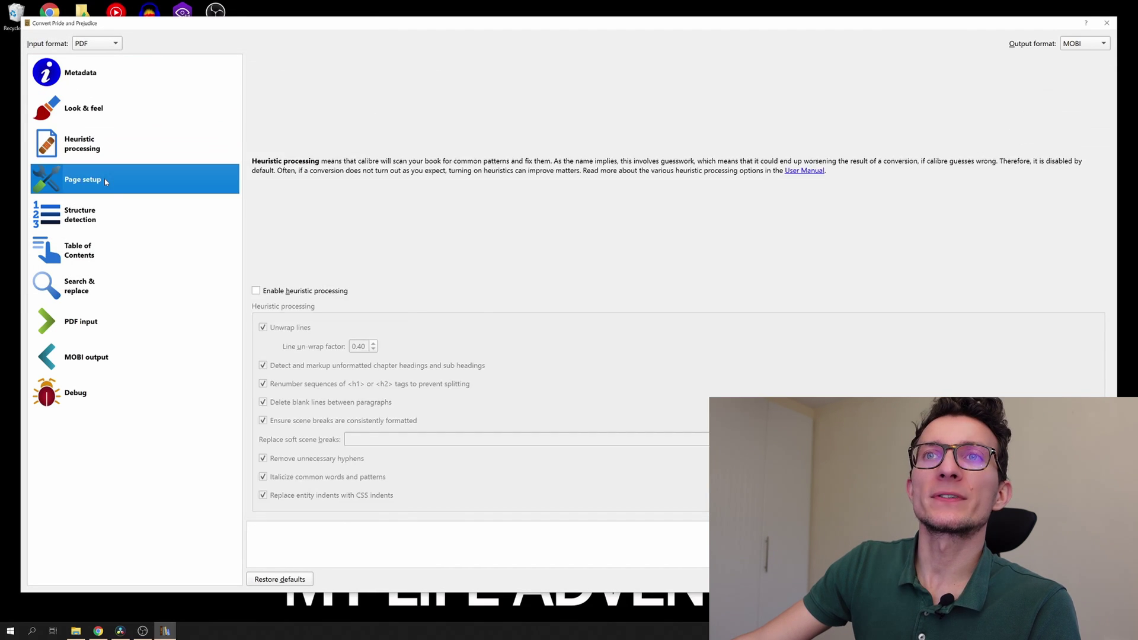
pyautogui.click(109, 218)
pyautogui.click(106, 251)
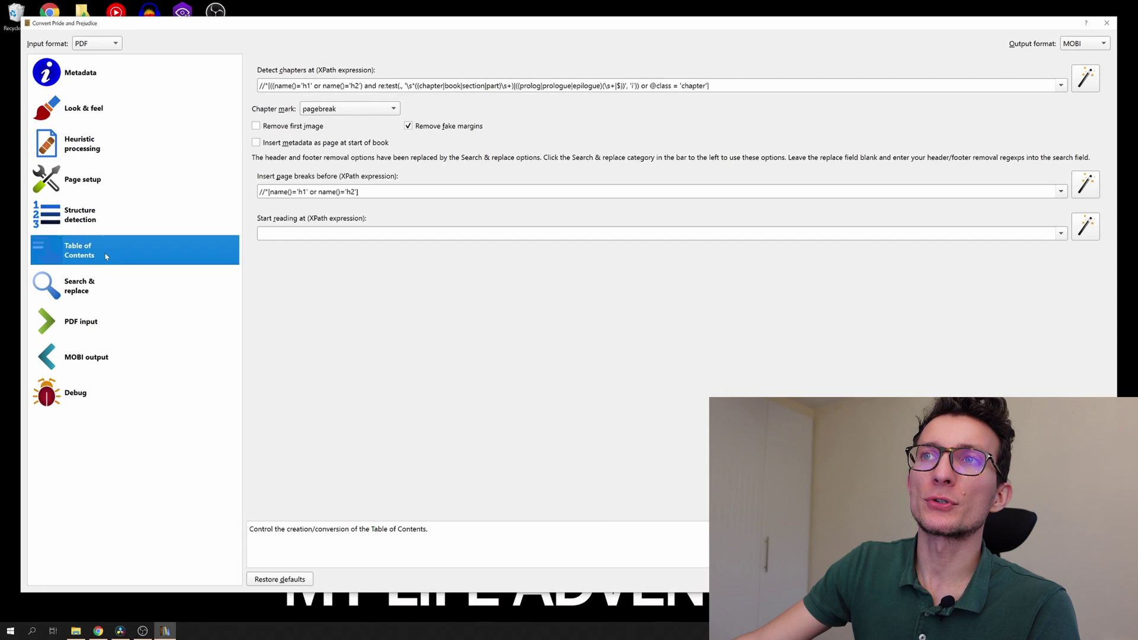
pyautogui.click(101, 288)
pyautogui.click(102, 329)
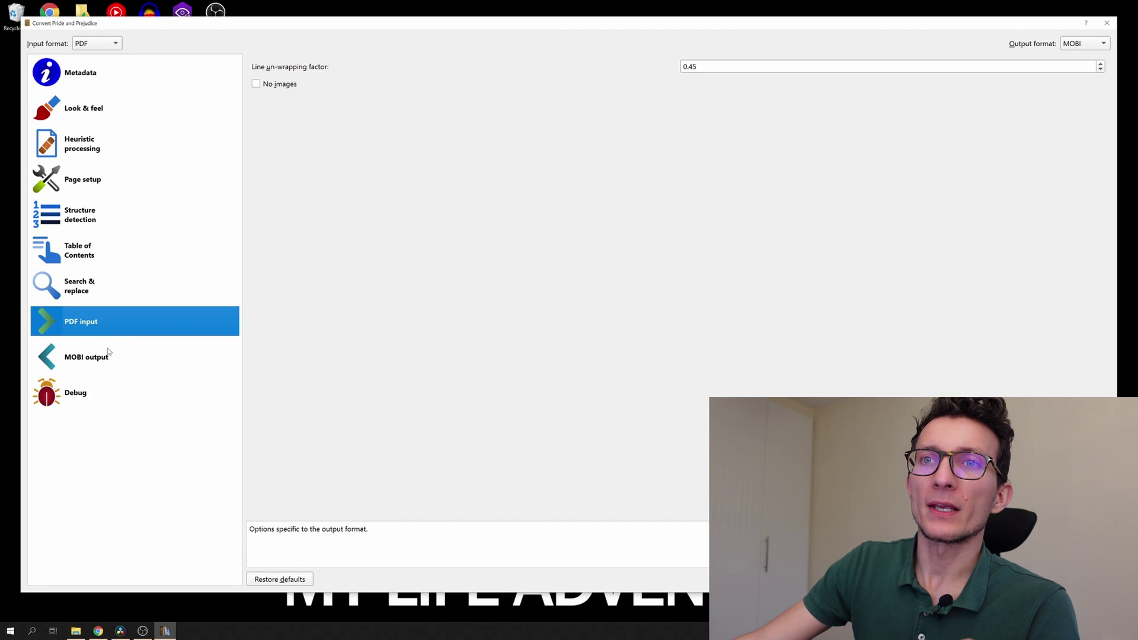
pyautogui.click(107, 355)
pyautogui.click(102, 185)
pyautogui.press('Up')
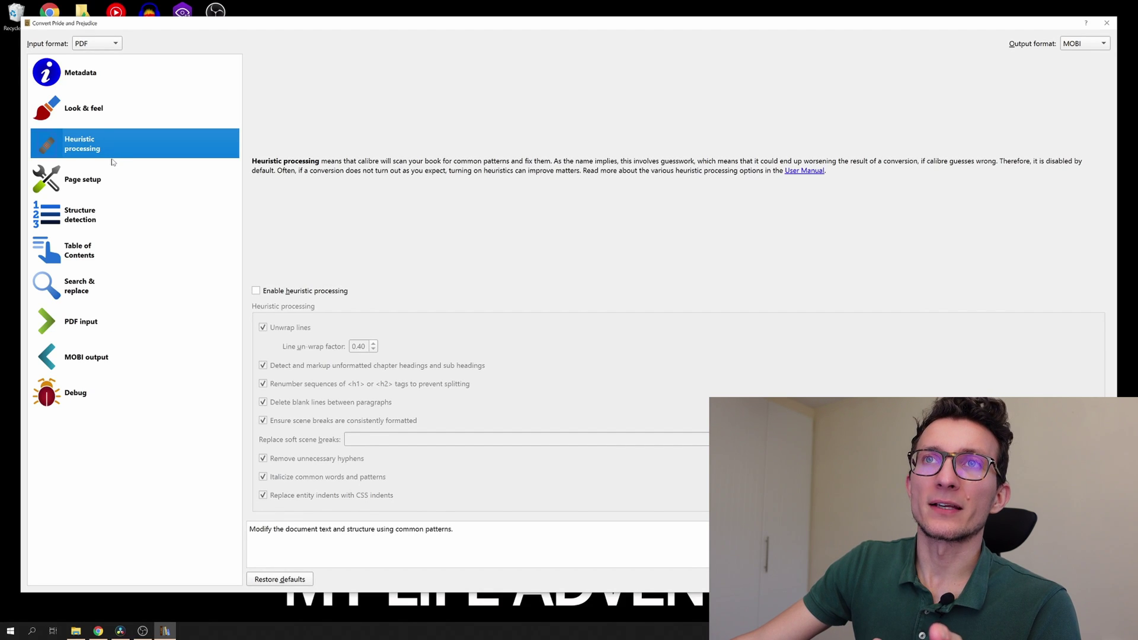
pyautogui.click(105, 118)
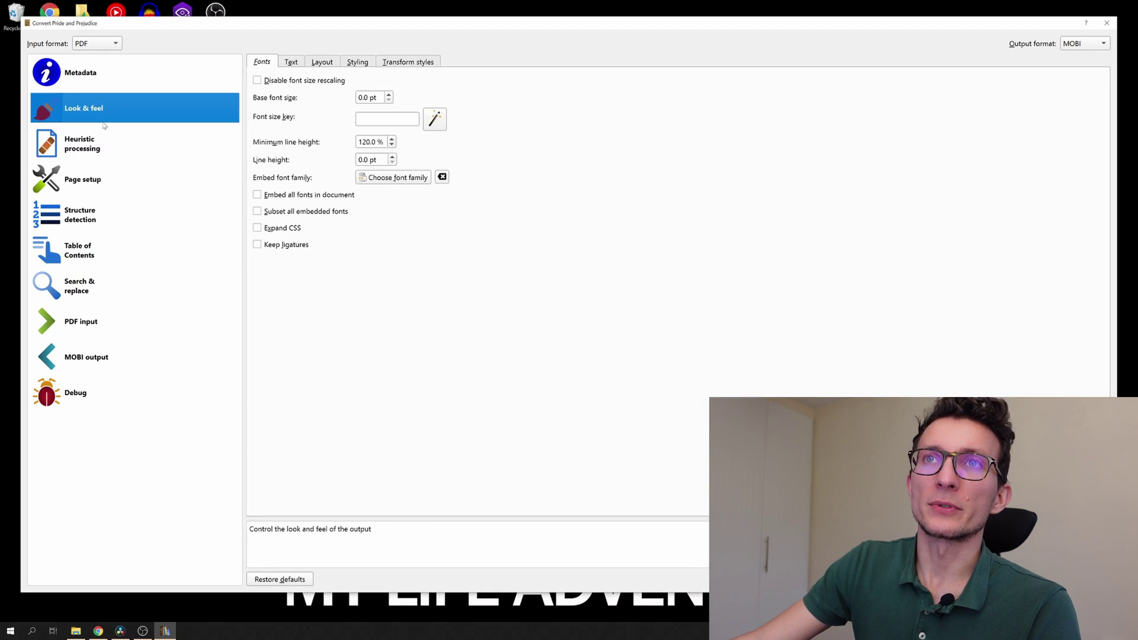
pyautogui.click(105, 77)
# Step: Start the MOBI conversion of Pride and Prejudice and check its job in the jobs list
pyautogui.press('Return')
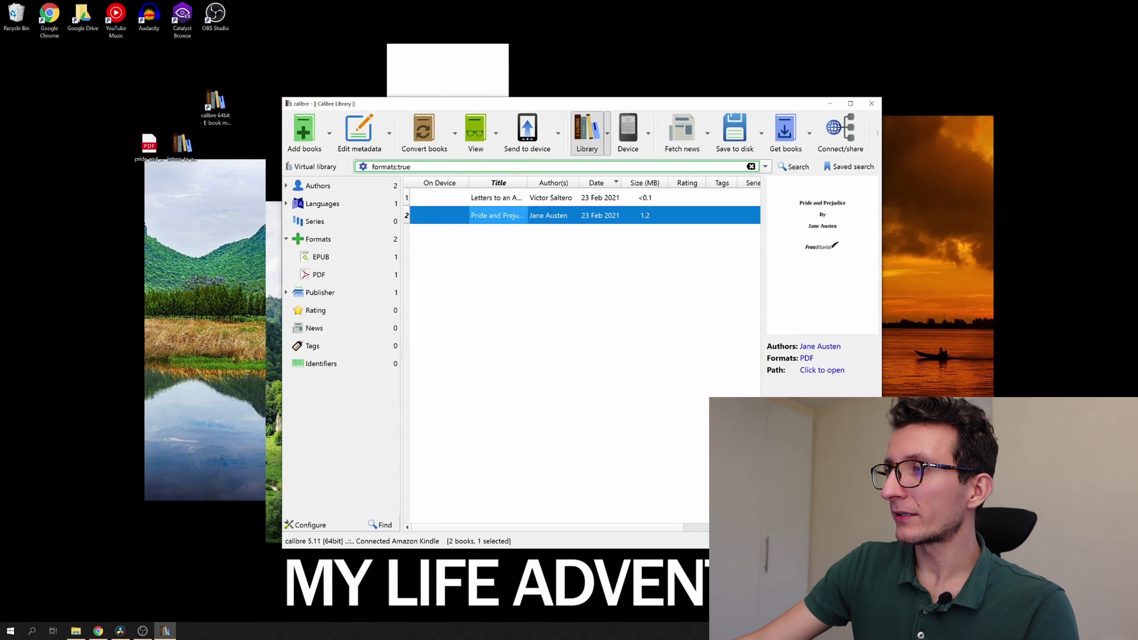
pyautogui.click(850, 541)
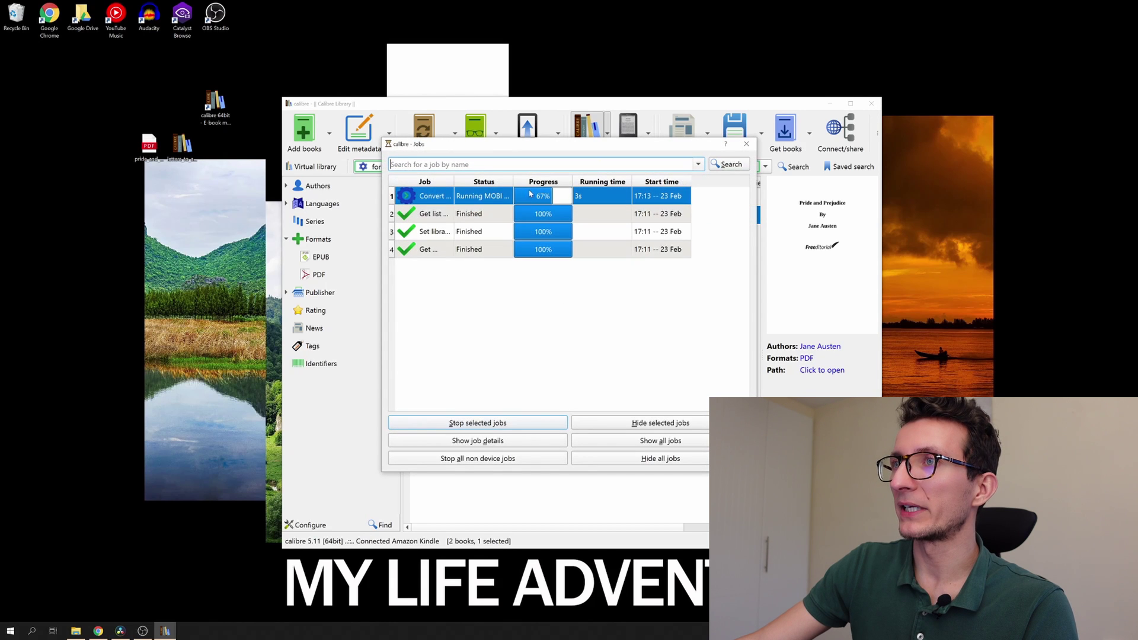
pyautogui.click(580, 202)
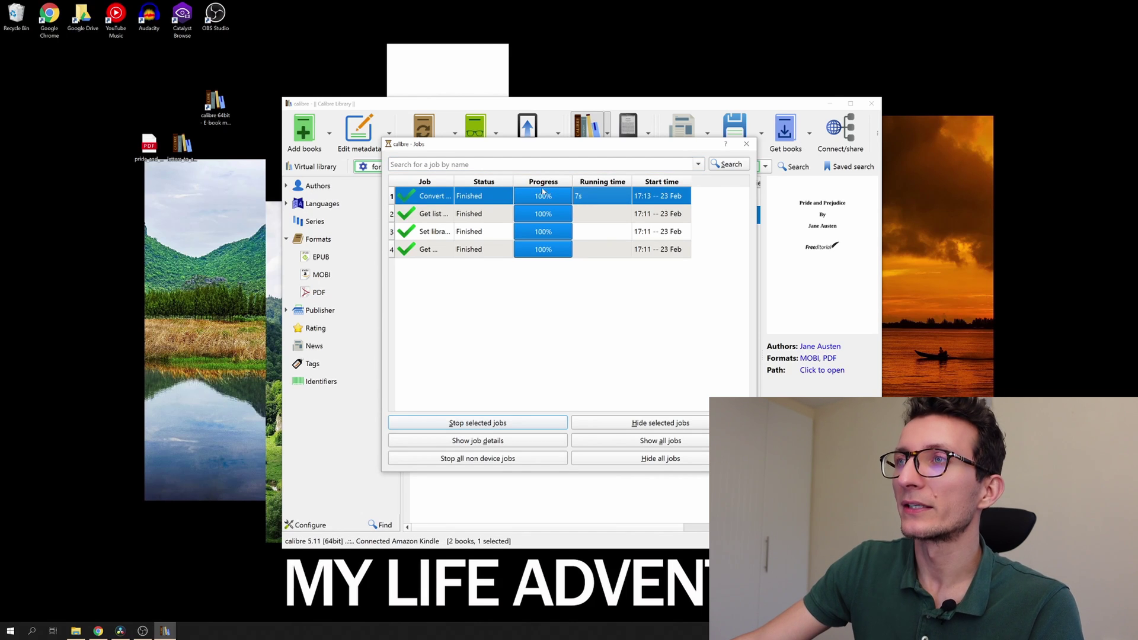
pyautogui.moveTo(546, 149); pyautogui.dragTo(569, 171)
pyautogui.click(770, 165)
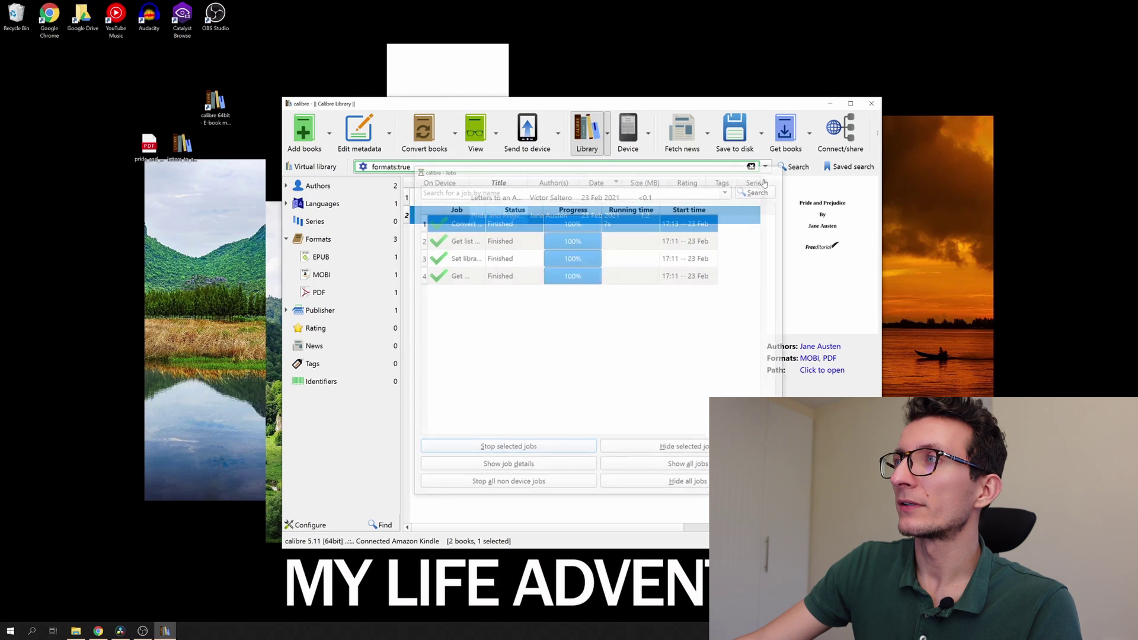
# Step: Filter the library to its MOBI books and switch the filter to its EPUB books
pyautogui.click(336, 279)
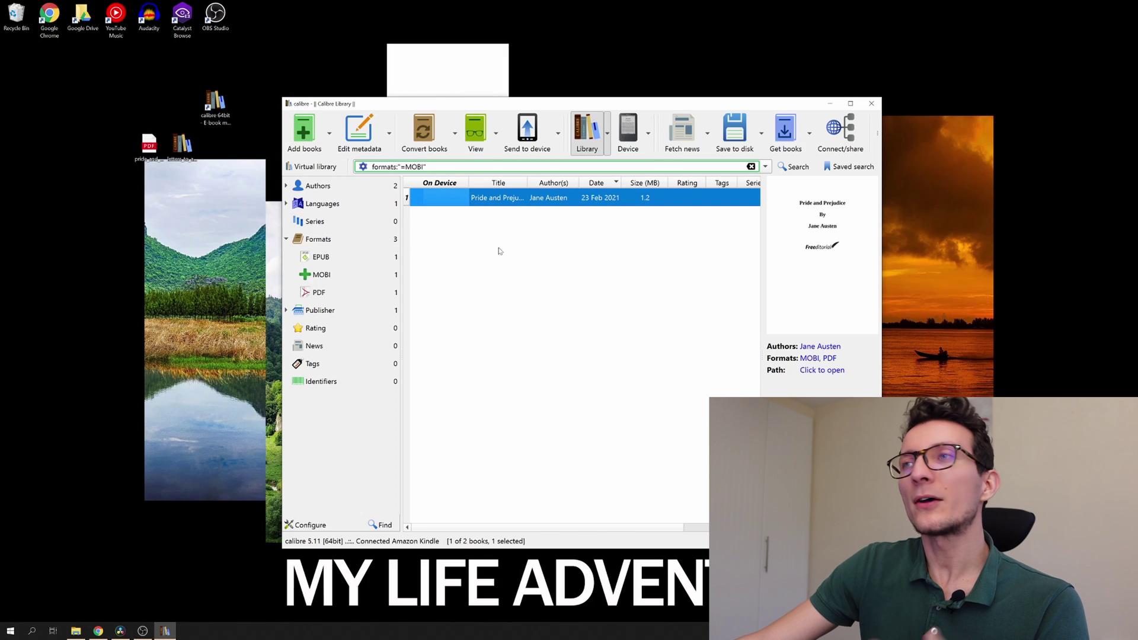
pyautogui.rightClick(486, 202)
pyautogui.click(323, 259)
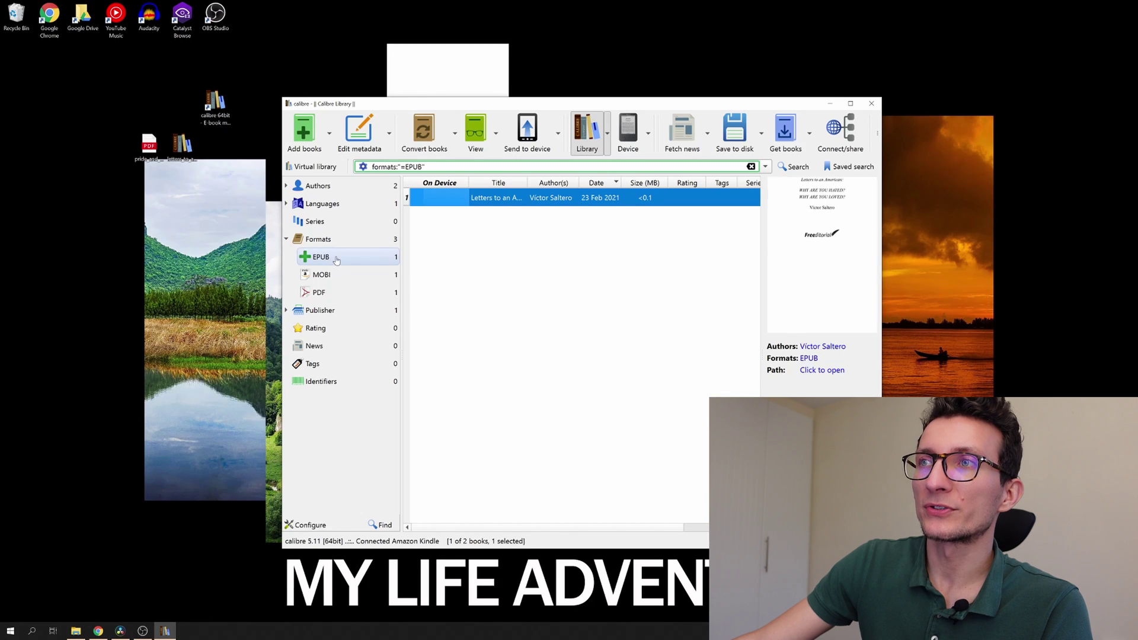
# Step: Convert Letters to an American individually from EPUB to MOBI and check its job in the jobs list
pyautogui.rightClick(482, 205)
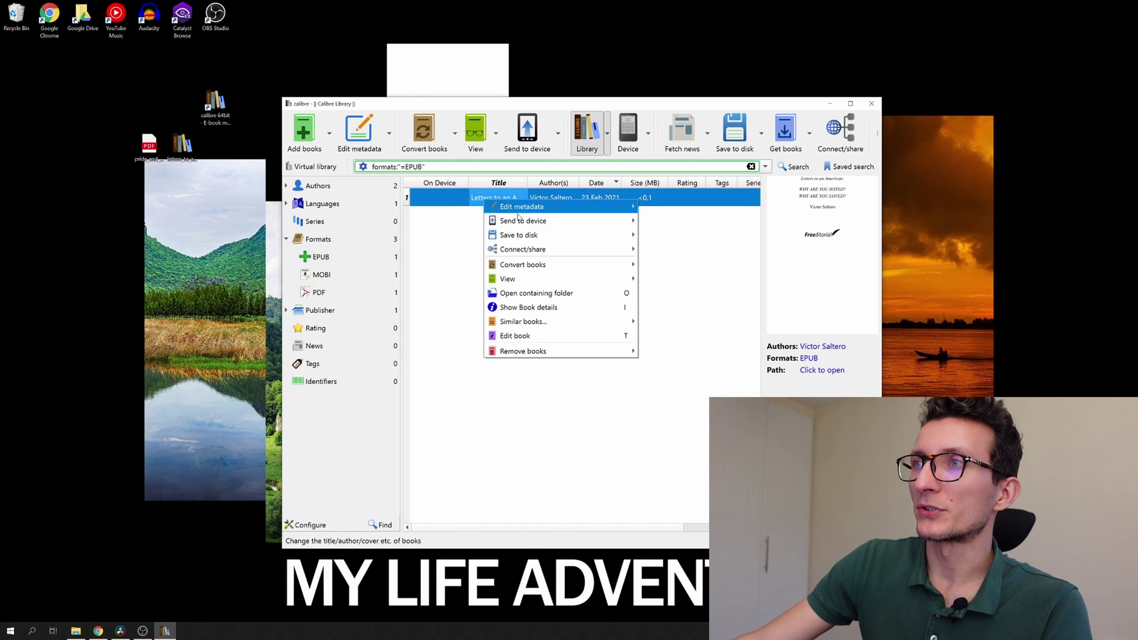
pyautogui.moveTo(527, 268)
pyautogui.click(682, 265)
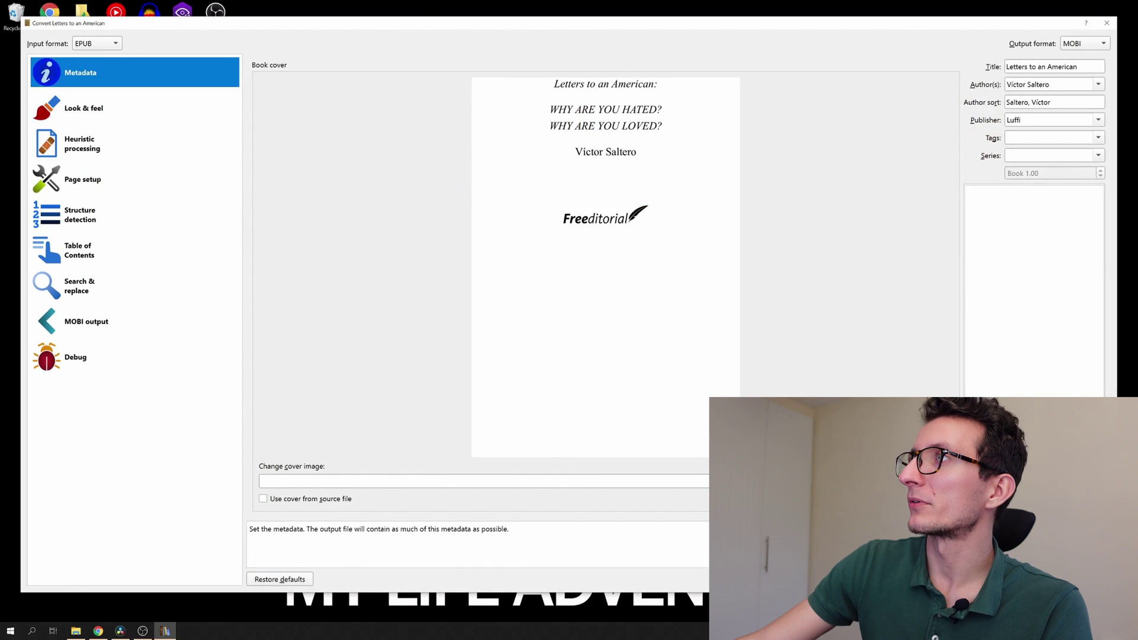
pyautogui.click(1096, 43)
pyautogui.click(1096, 44)
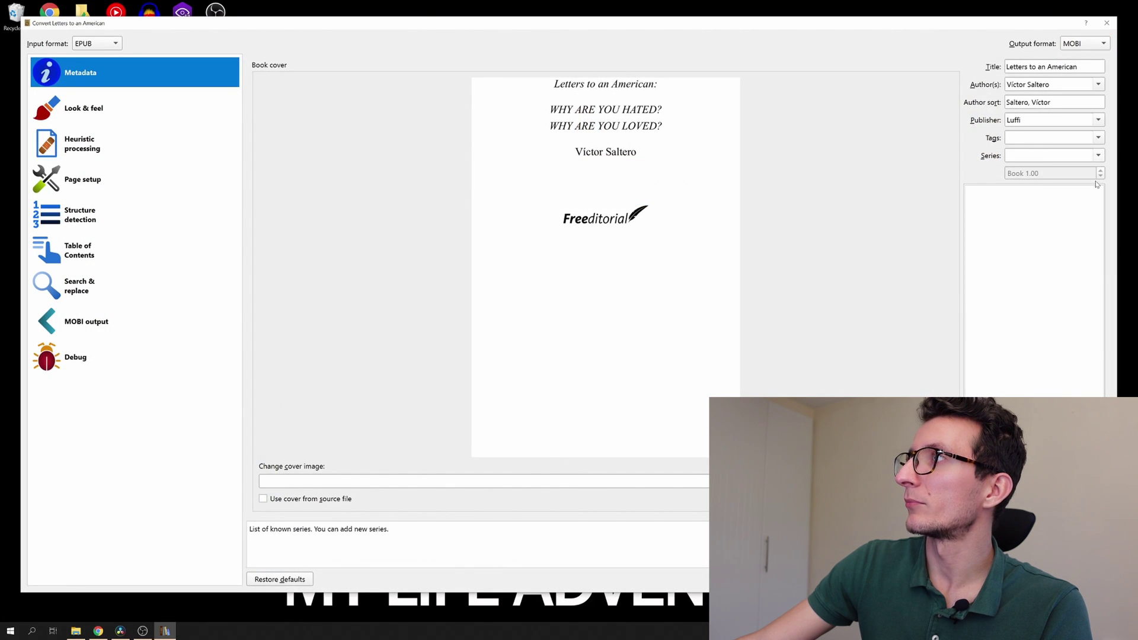
pyautogui.press('Return')
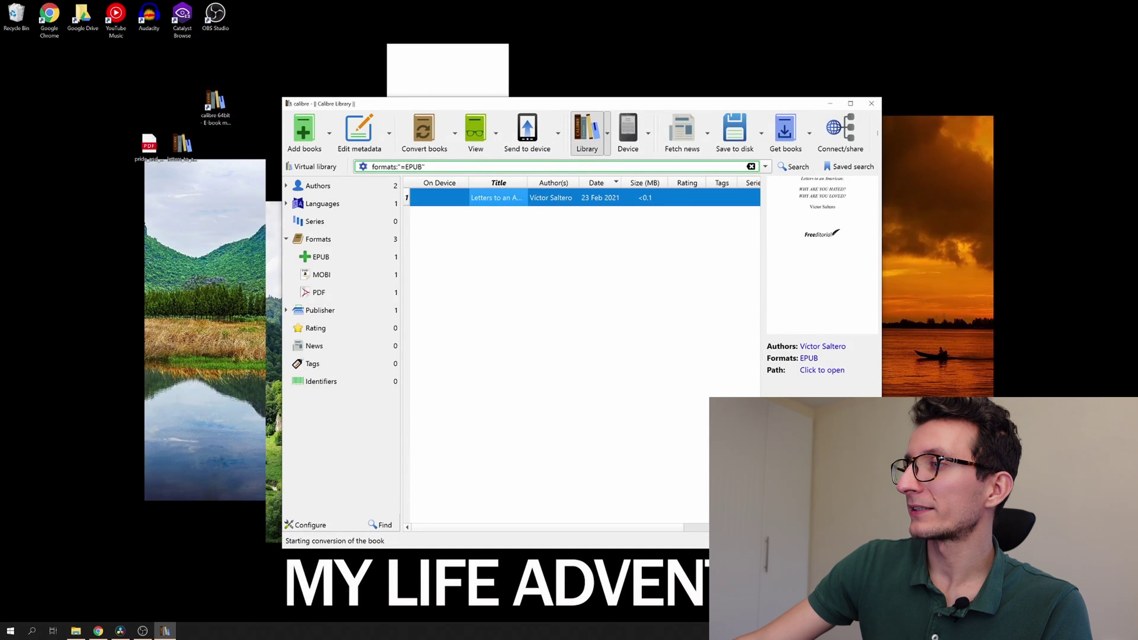
pyautogui.hotkey('alt', 'shift', 'j')
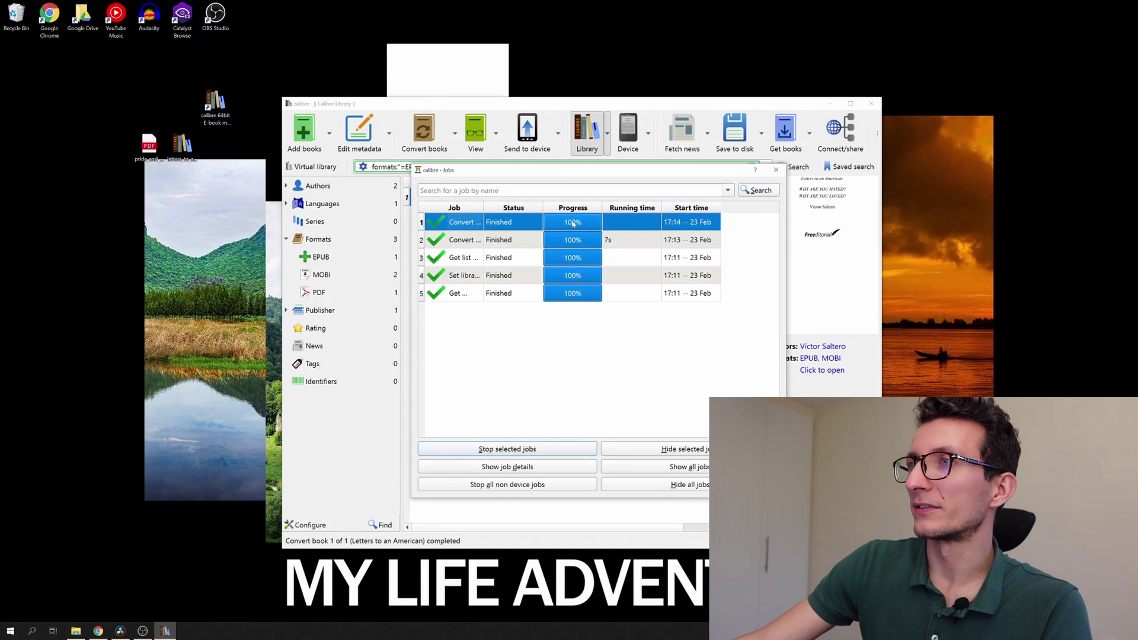
pyautogui.click(775, 169)
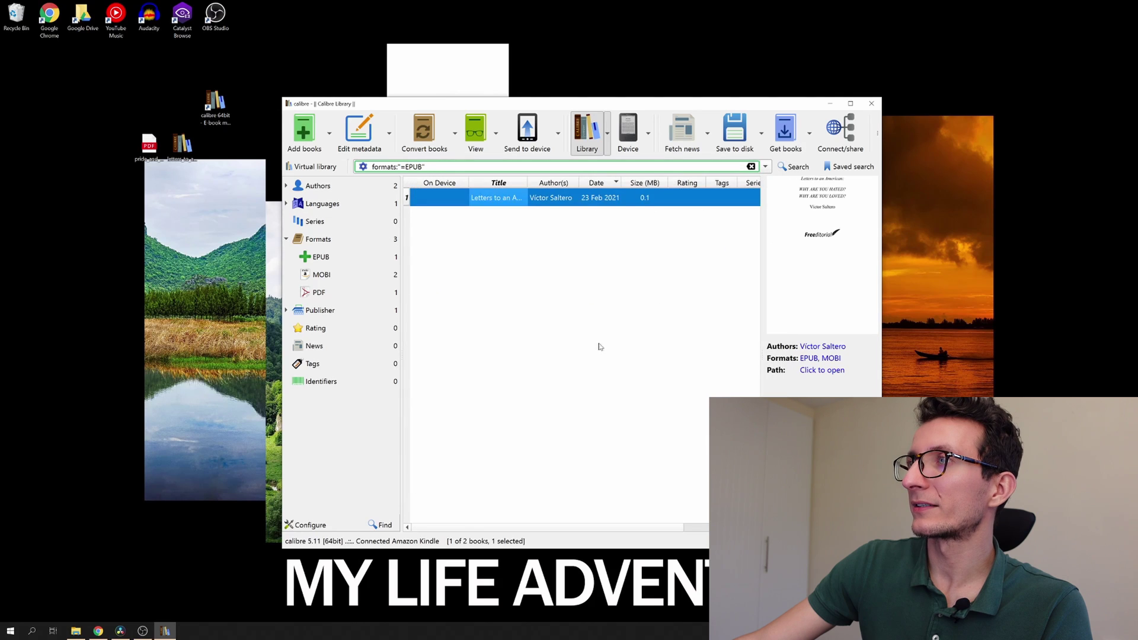
# Step: Send both MOBI books in the library to the Kindle's main memory and check the transfer in the jobs list
pyautogui.click(321, 275)
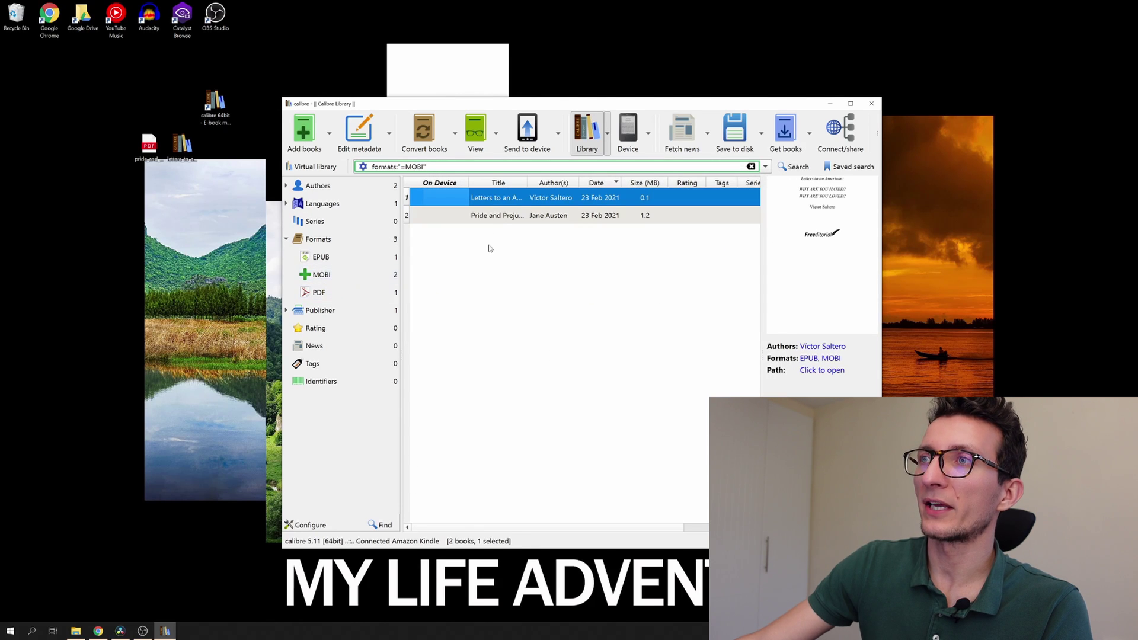
pyautogui.click(494, 219)
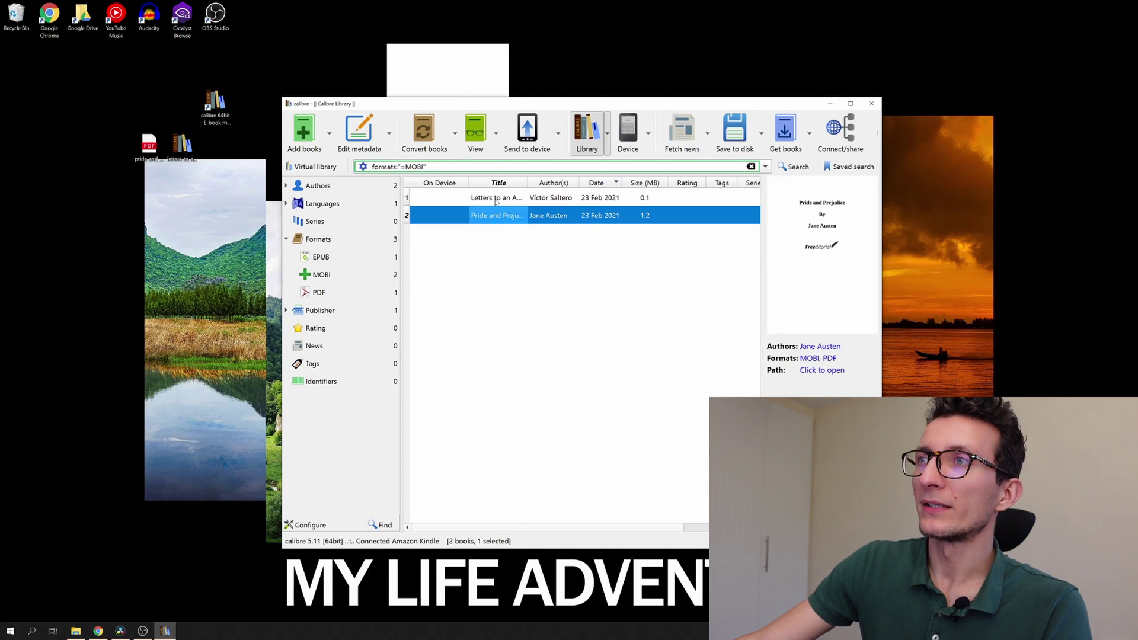
pyautogui.press('Up')
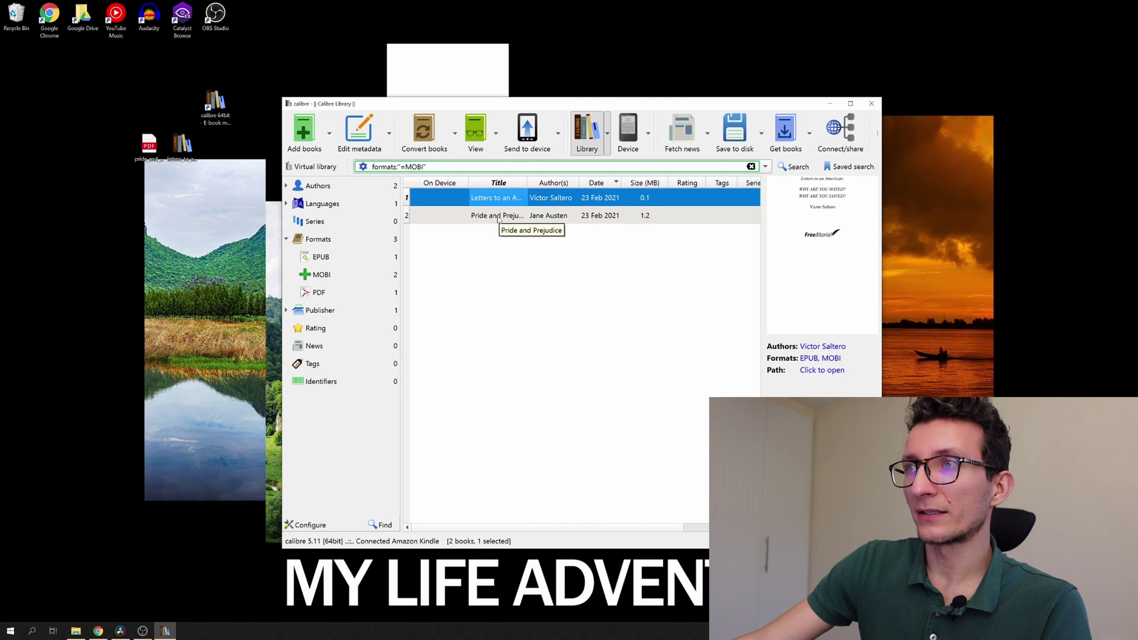
pyautogui.keyDown('shift'); pyautogui.click(498, 217); pyautogui.keyUp('shift')
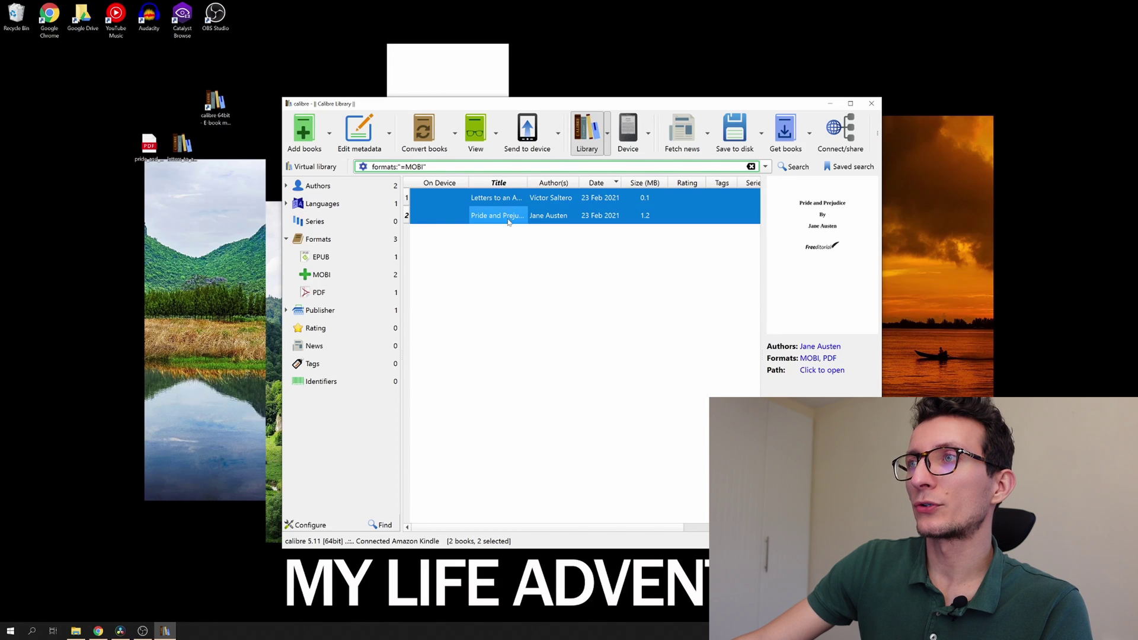
pyautogui.rightClick(510, 214)
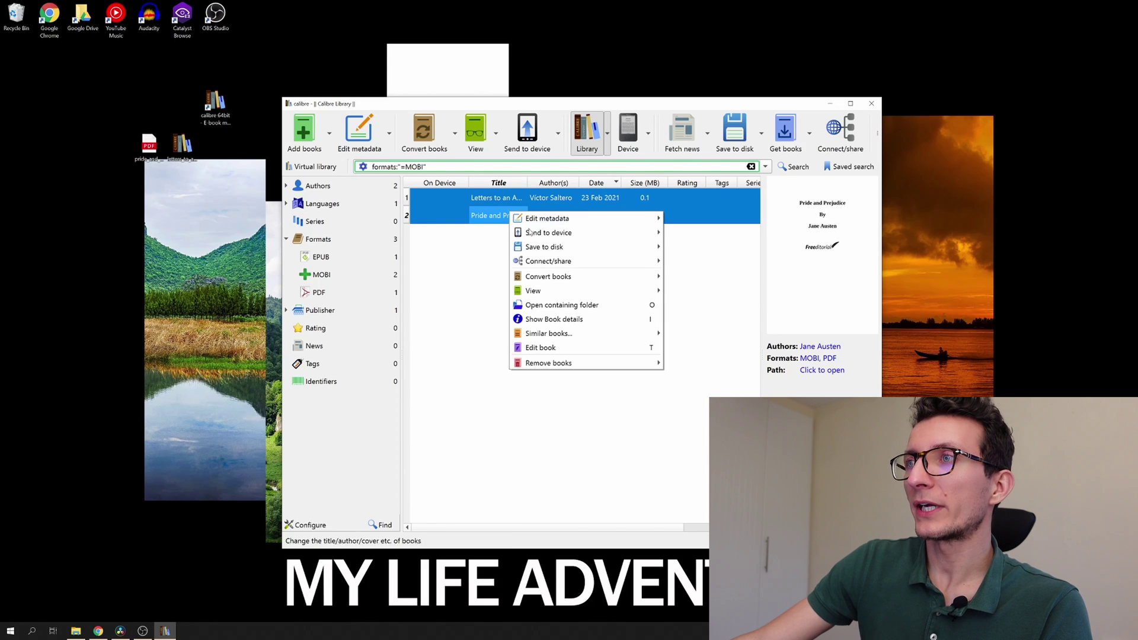
pyautogui.moveTo(536, 235)
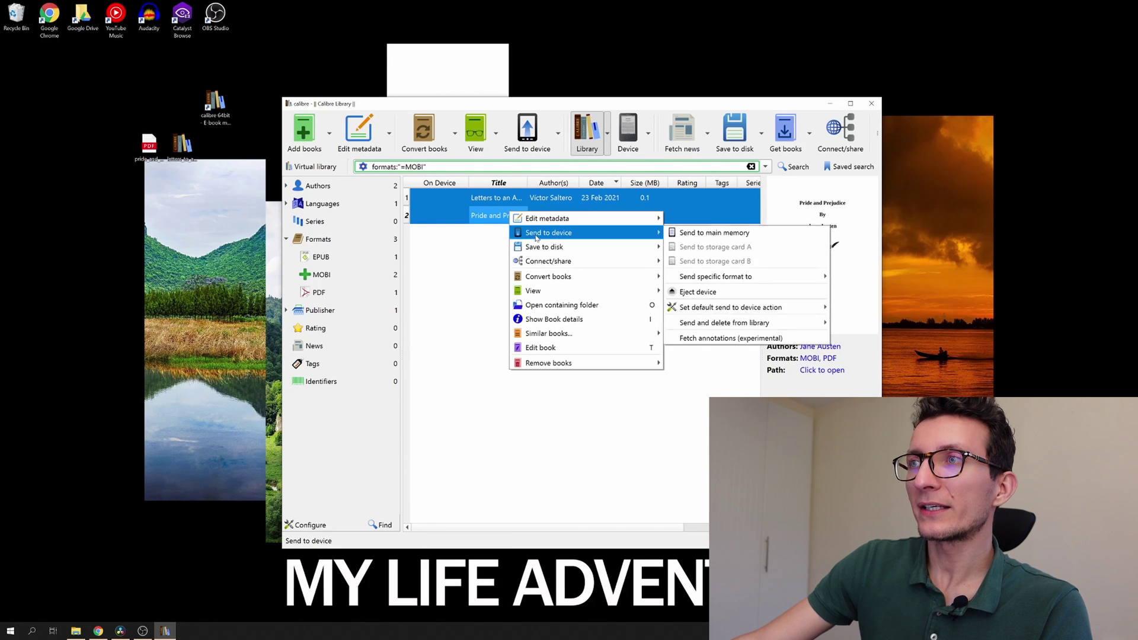
pyautogui.click(714, 234)
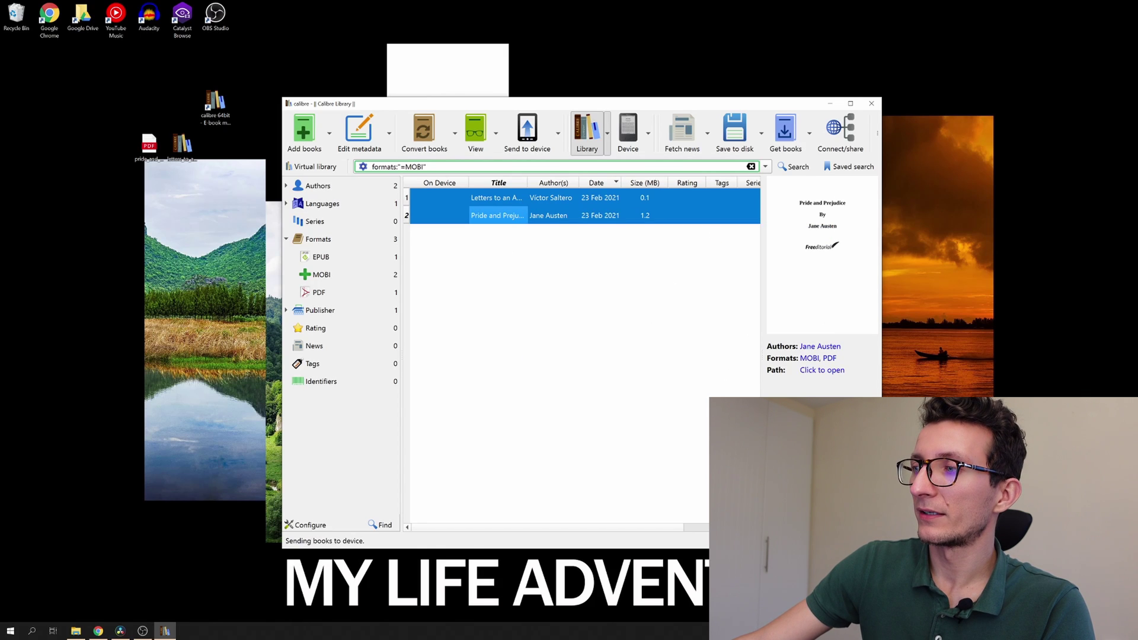
pyautogui.click(850, 540)
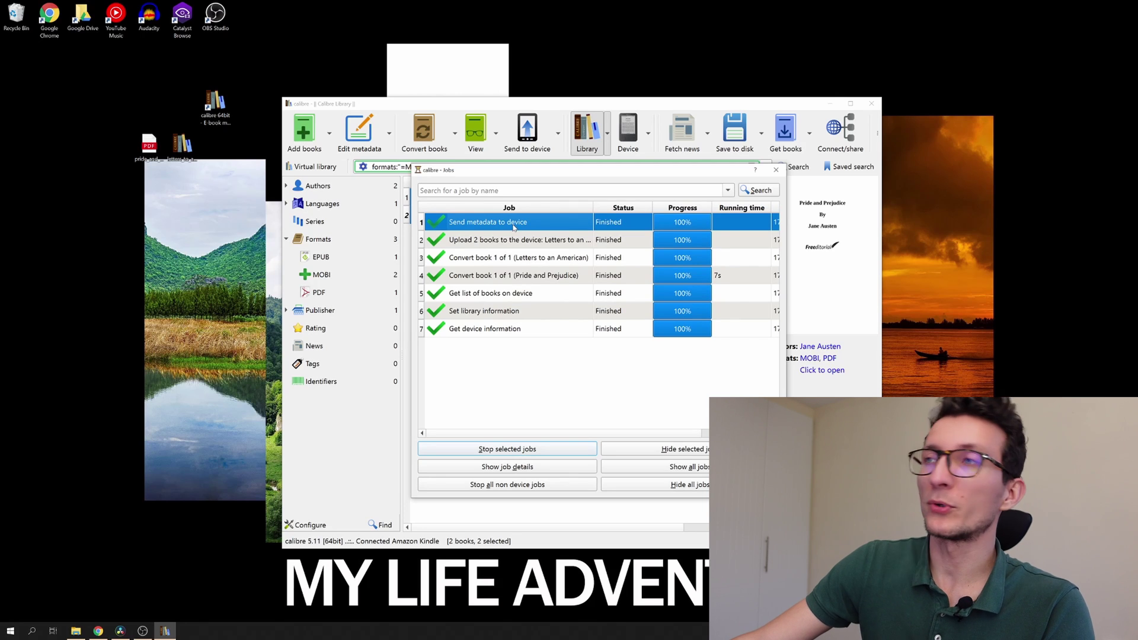
pyautogui.click(775, 170)
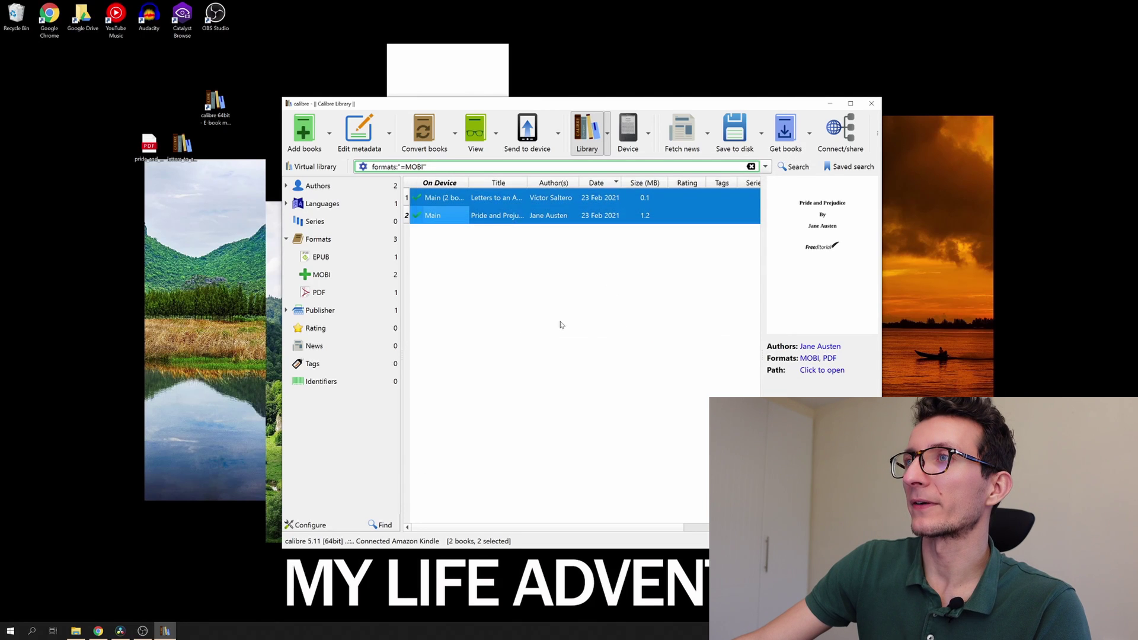
# Step: Widen the On Device column and check the device status of both books
pyautogui.click(561, 322)
pyautogui.moveTo(469, 182); pyautogui.dragTo(544, 182)
pyautogui.click(474, 215)
pyautogui.click(461, 198)
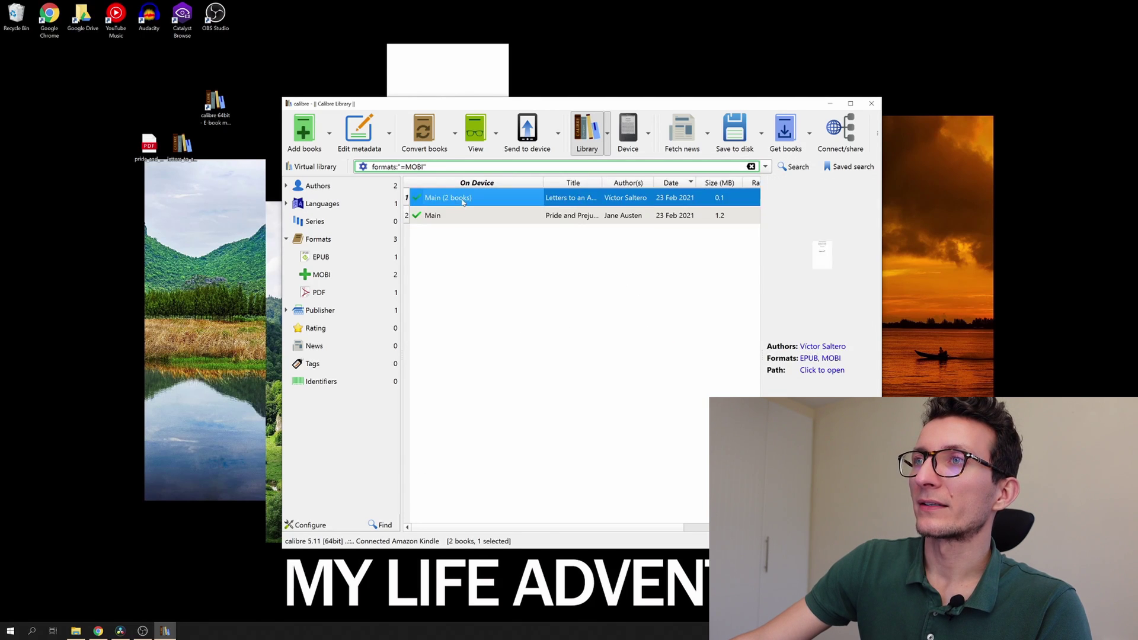
pyautogui.click(452, 216)
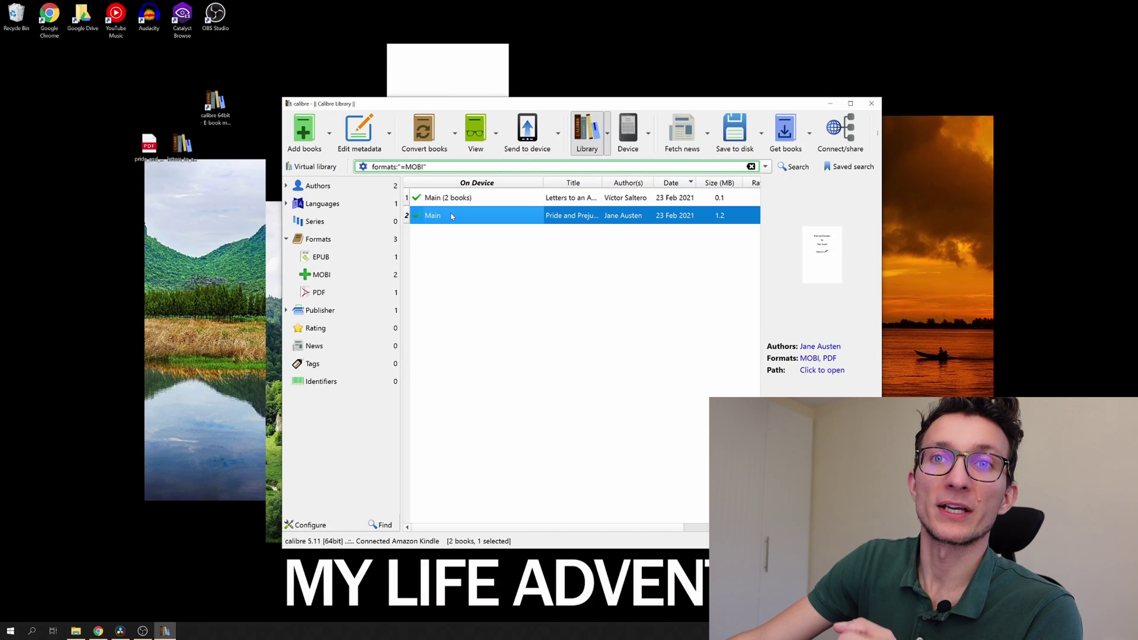
# Step: Open the folder containing Letters to an American and inspect its EPUB and MOBI files
pyautogui.rightClick(485, 197)
pyautogui.moveTo(513, 203)
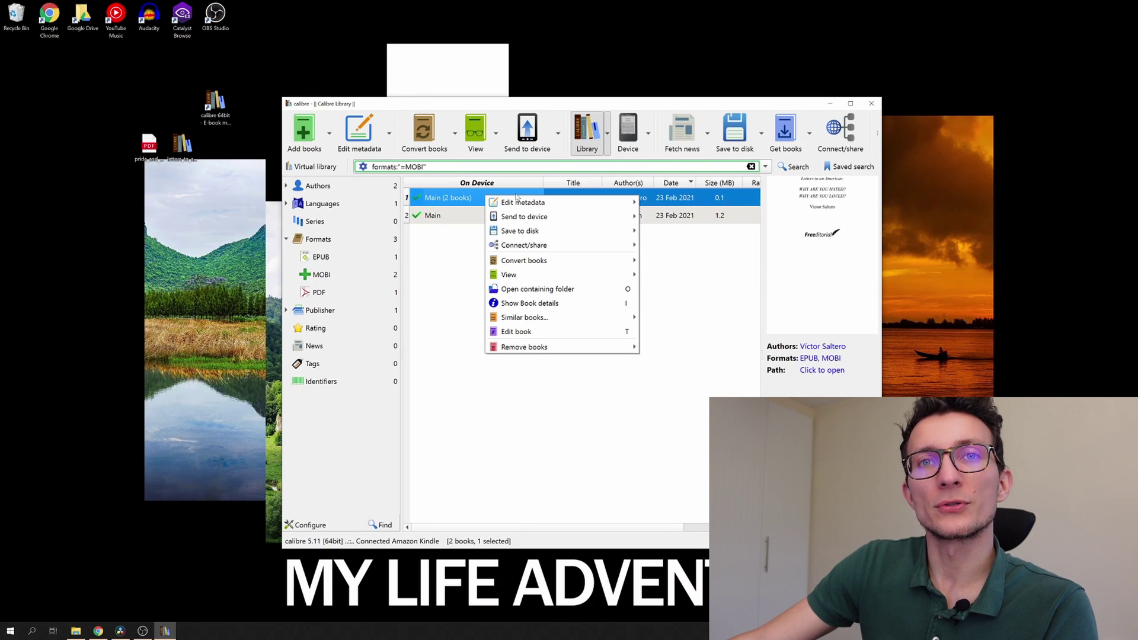
pyautogui.click(532, 291)
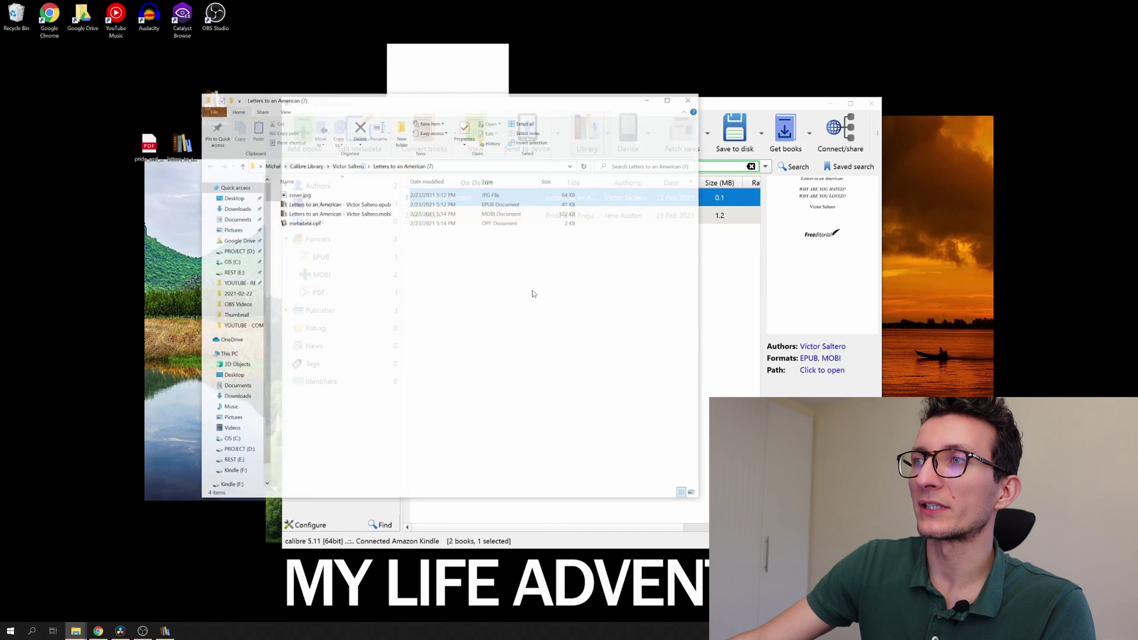
pyautogui.click(340, 204)
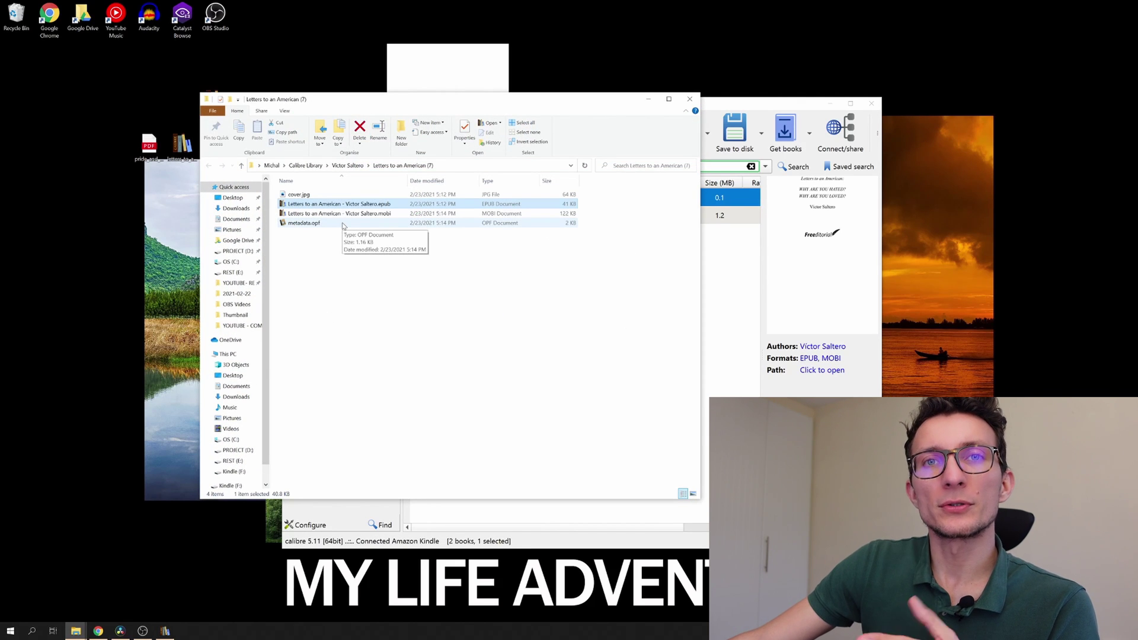
pyautogui.click(348, 214)
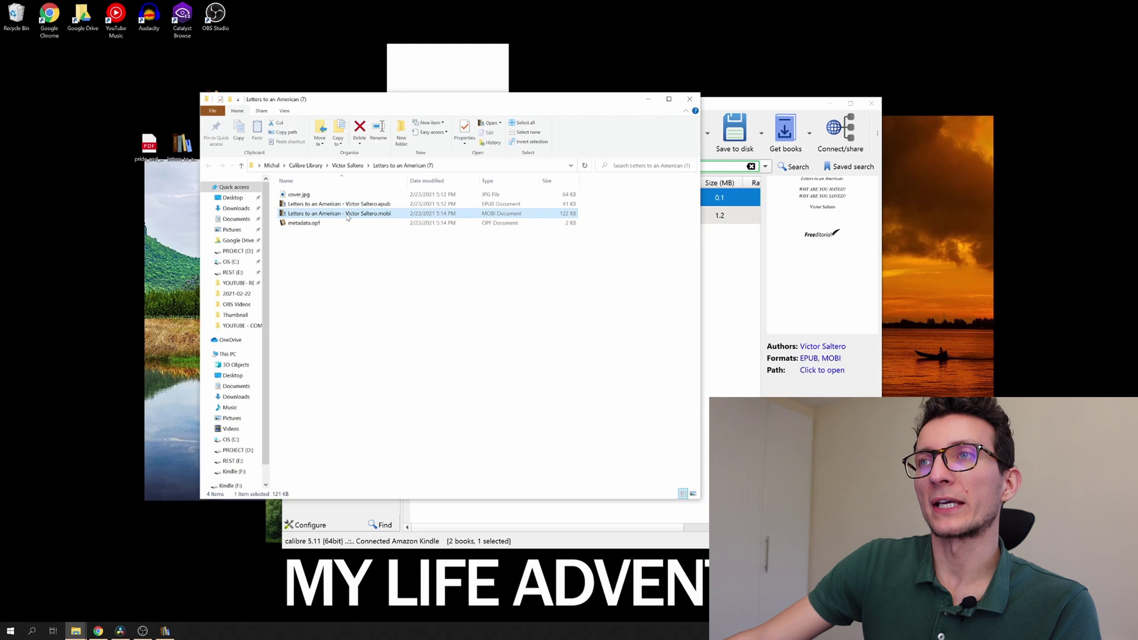
# Step: Copy both the EPUB and MOBI files of Letters to an American from its Calibre Library folder
pyautogui.keyDown('ctrl'); pyautogui.click(350, 204); pyautogui.keyUp('ctrl')
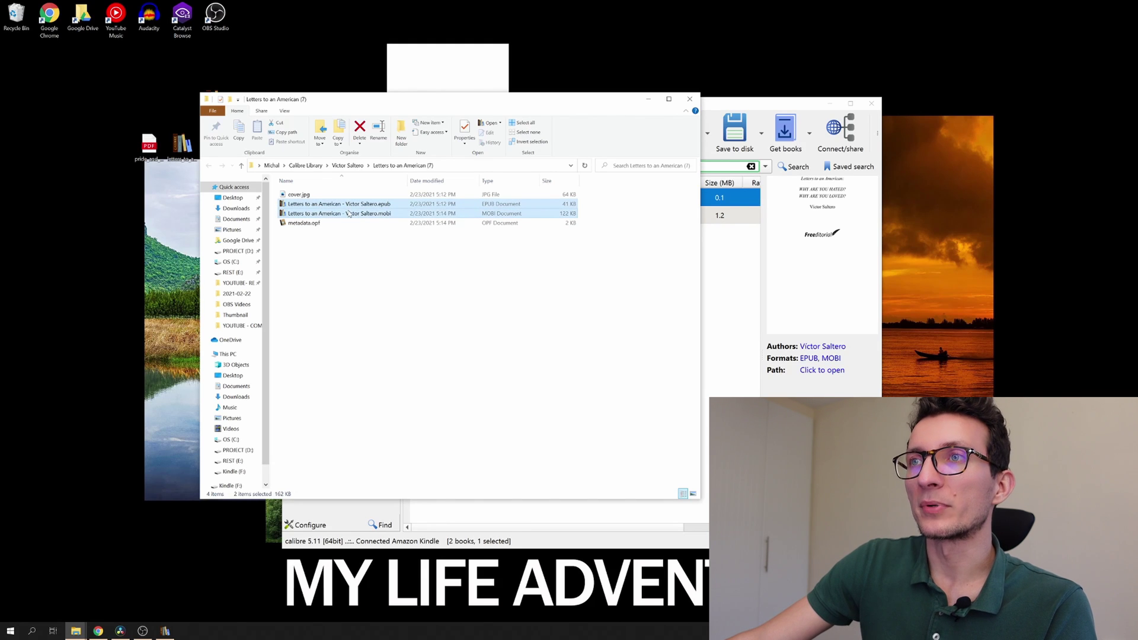
pyautogui.rightClick(348, 211)
pyautogui.click(380, 286)
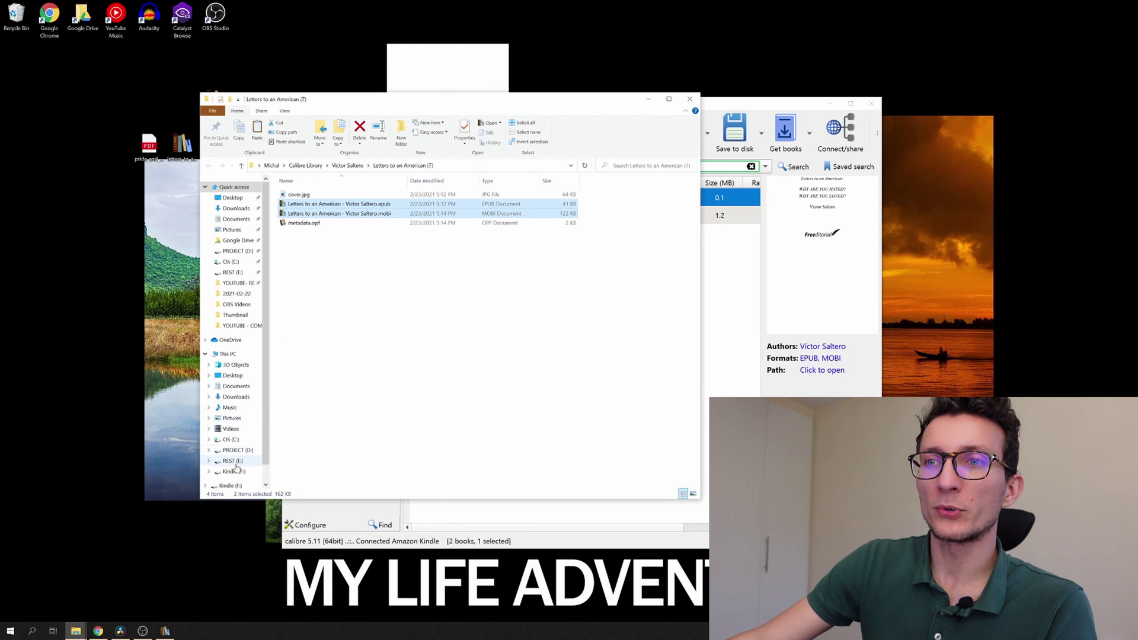
# Step: Paste the copied EPUB and MOBI files into the documents folder on the Kindle (F:) drive
pyautogui.click(225, 355)
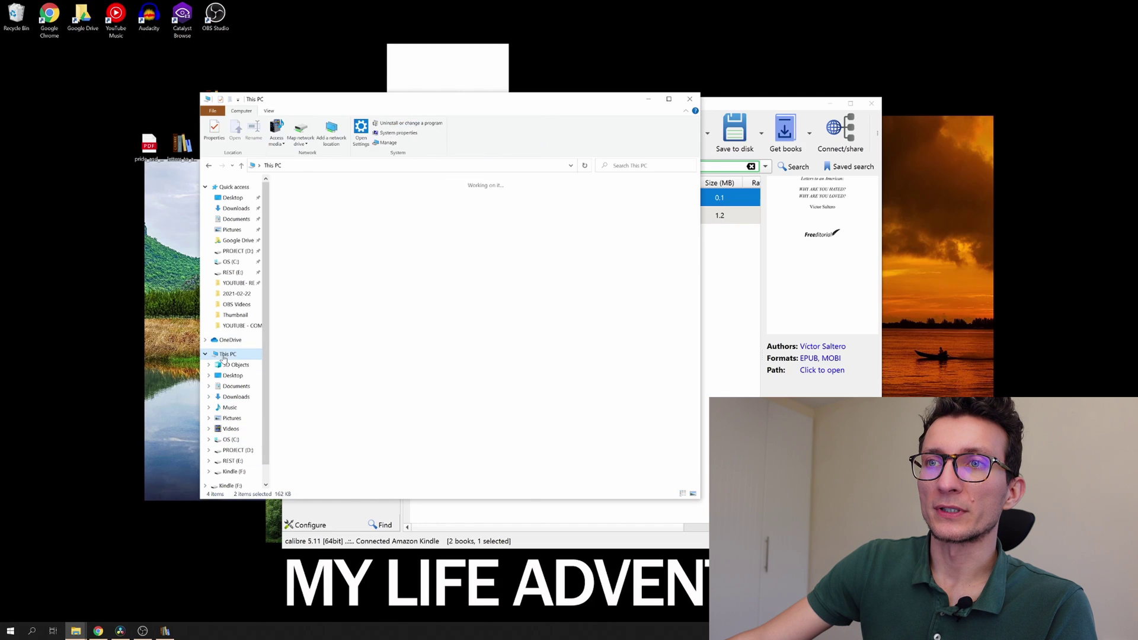
pyautogui.doubleClick(353, 317)
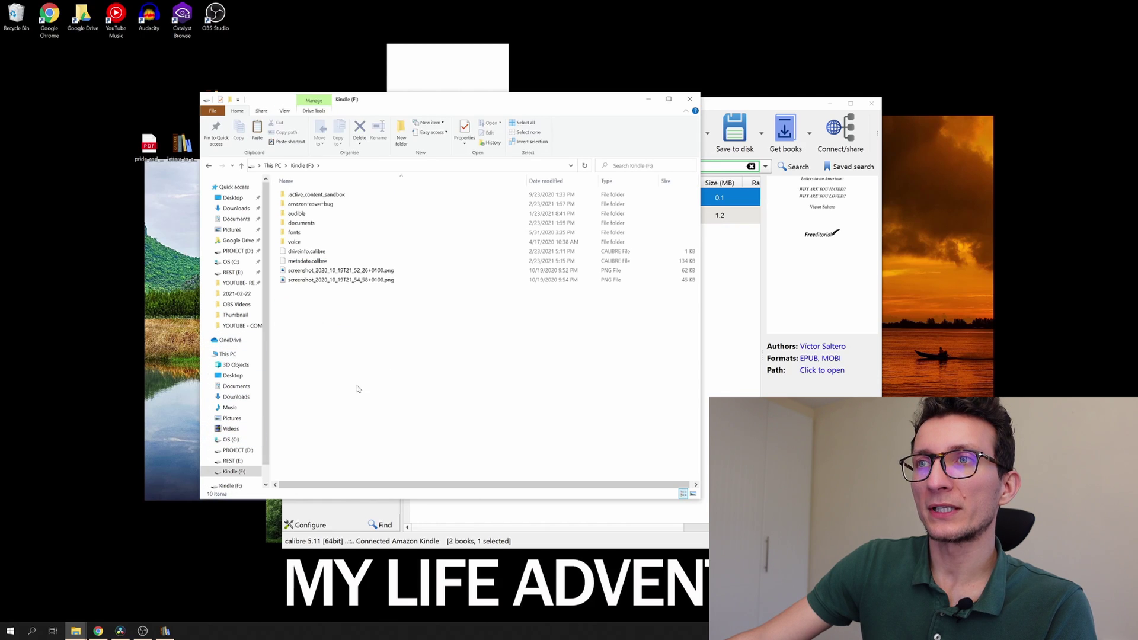
pyautogui.doubleClick(296, 232)
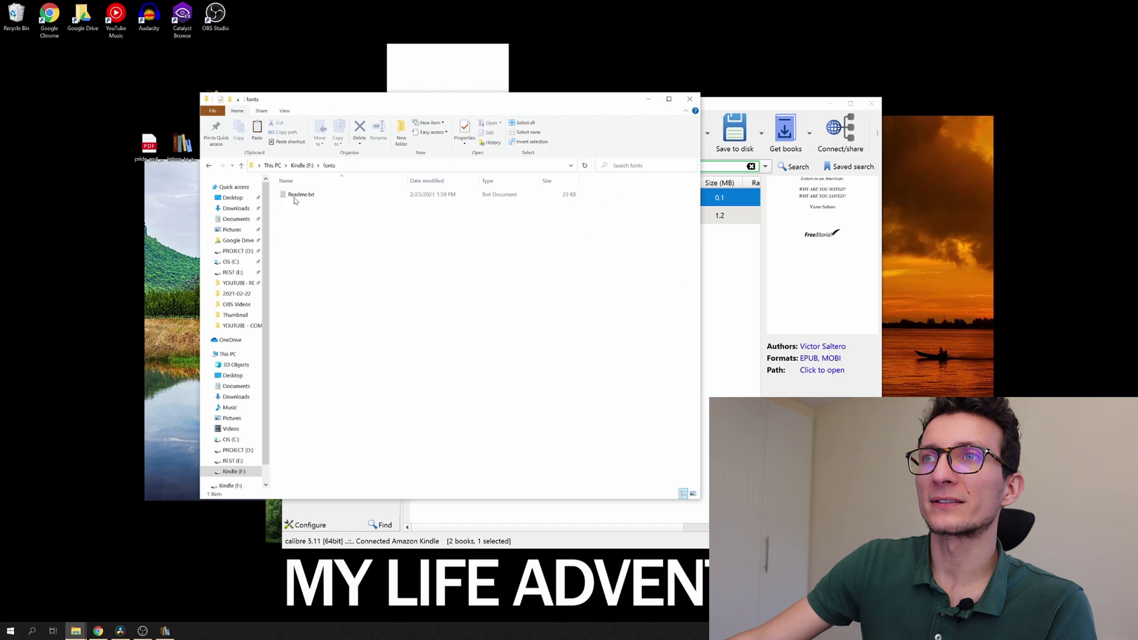
pyautogui.click(210, 166)
pyautogui.doubleClick(297, 223)
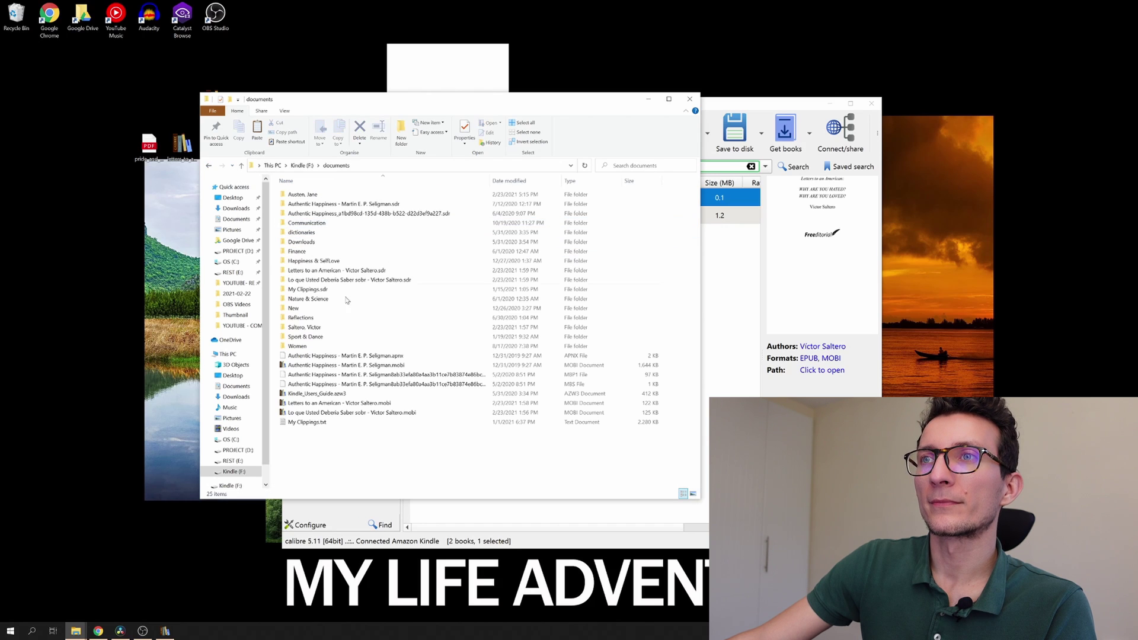
pyautogui.rightClick(335, 461)
pyautogui.click(364, 521)
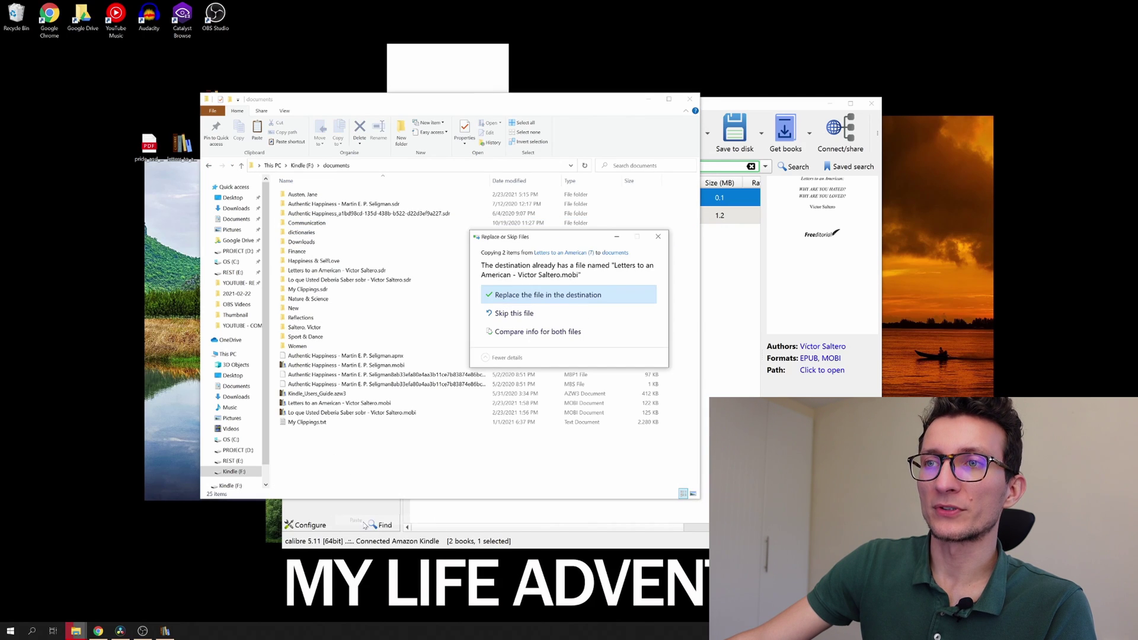